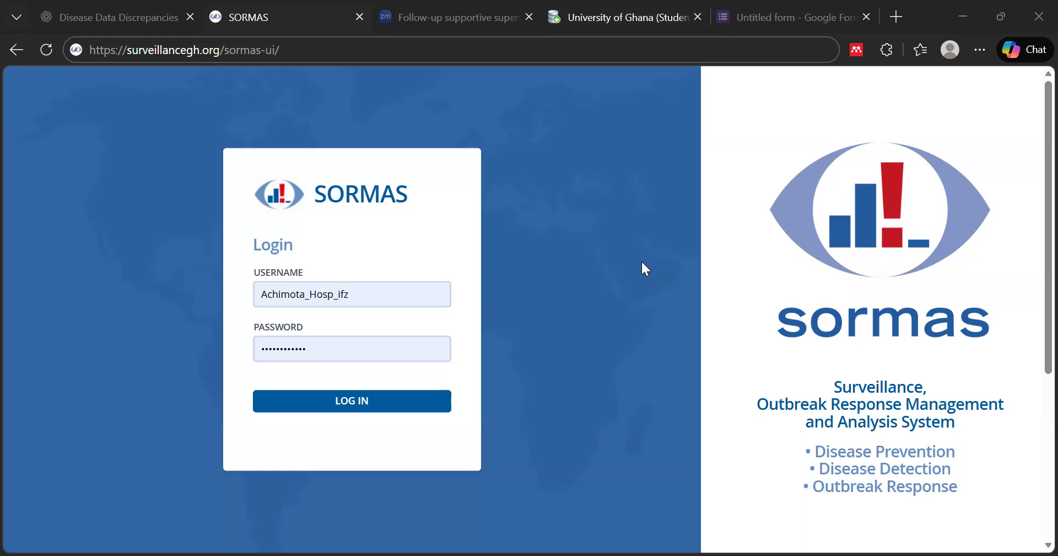
# Sign in to SORMAS with the hospital's pre-filled username and password
pyautogui.click(291, 49)
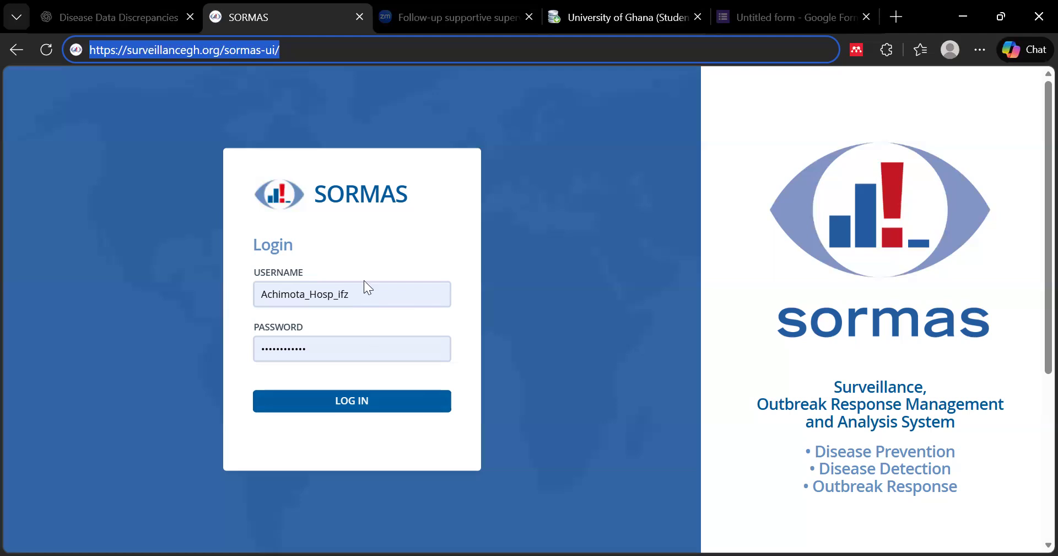
pyautogui.click(390, 401)
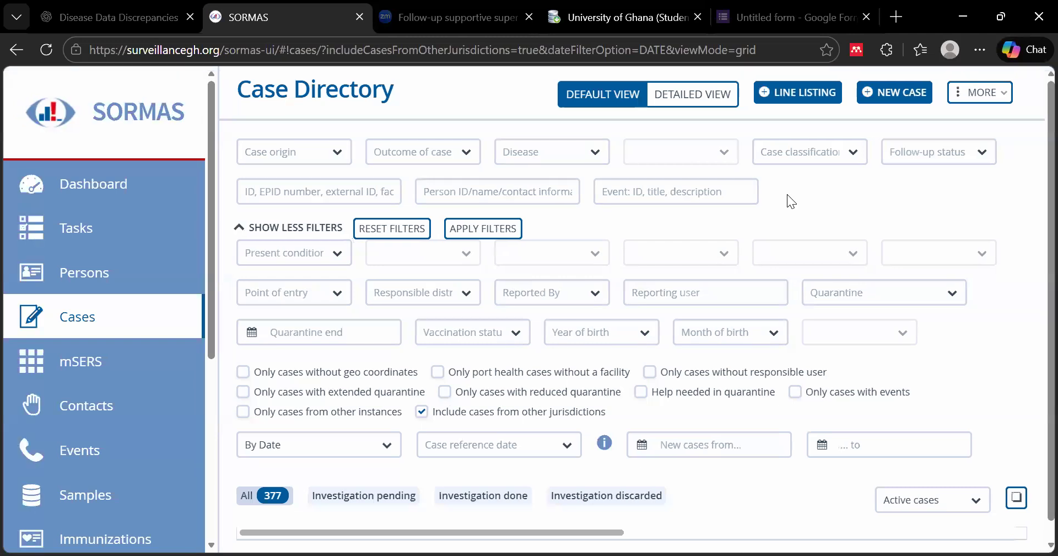
# Go through the Dashboard to the Cases directory and start a NEW CASE
pyautogui.click(88, 180)
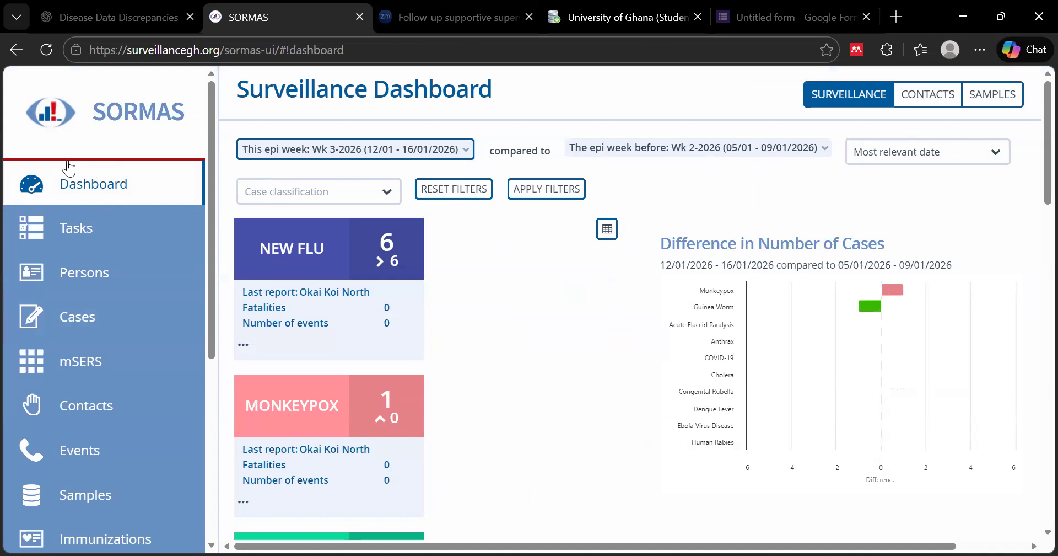
pyautogui.click(74, 317)
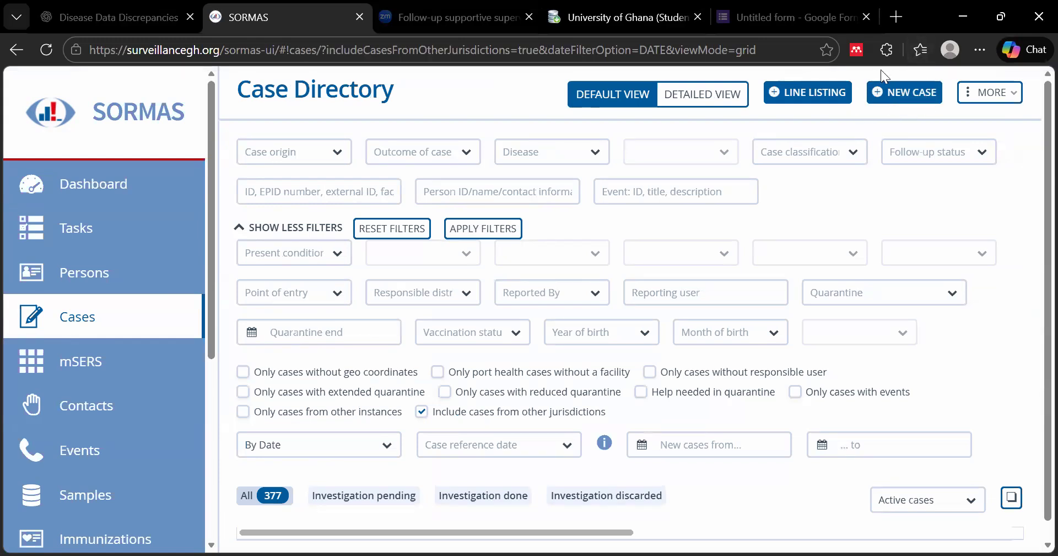
pyautogui.click(903, 93)
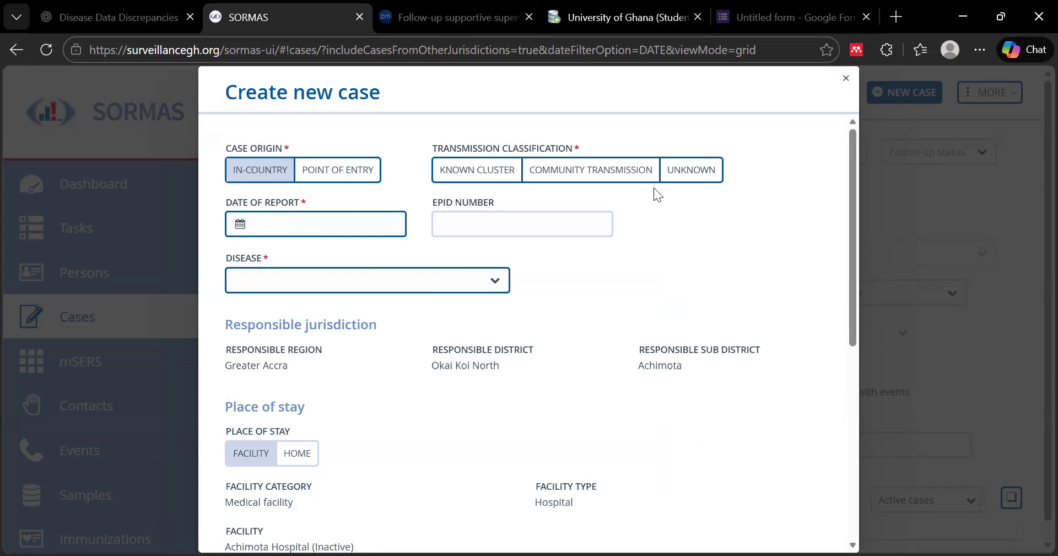
# Set transmission classification to Unknown and the date of report to 16/01/2026
pyautogui.click(678, 179)
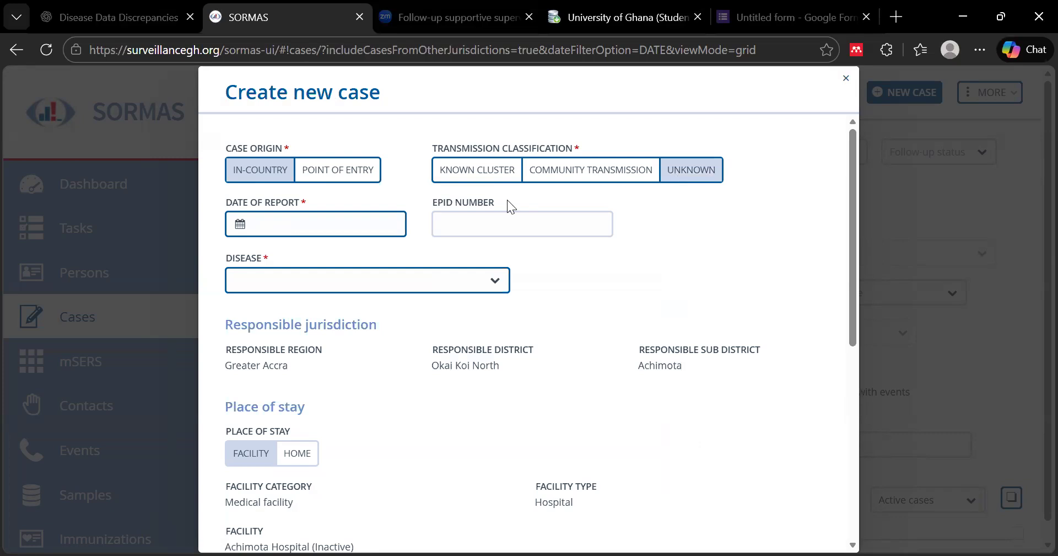
pyautogui.click(240, 225)
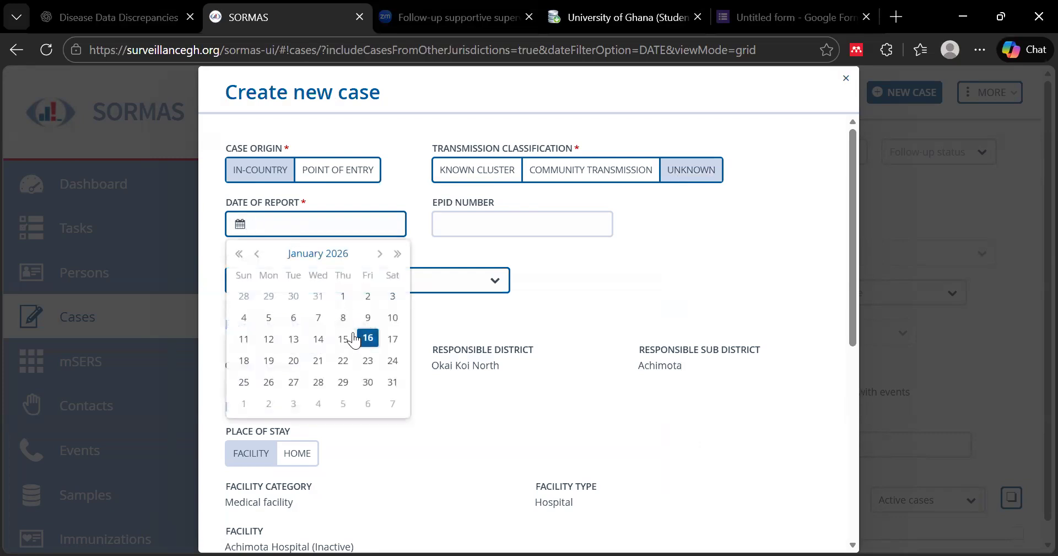
pyautogui.click(368, 338)
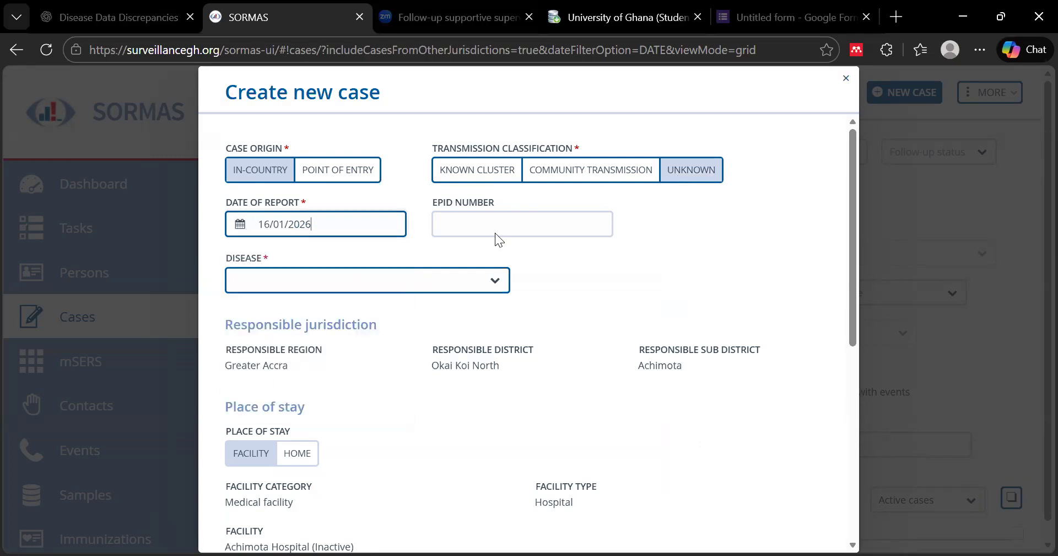
# Enter the case's EPID number, correcting its district code, year digit and serial number
pyautogui.click(496, 223)
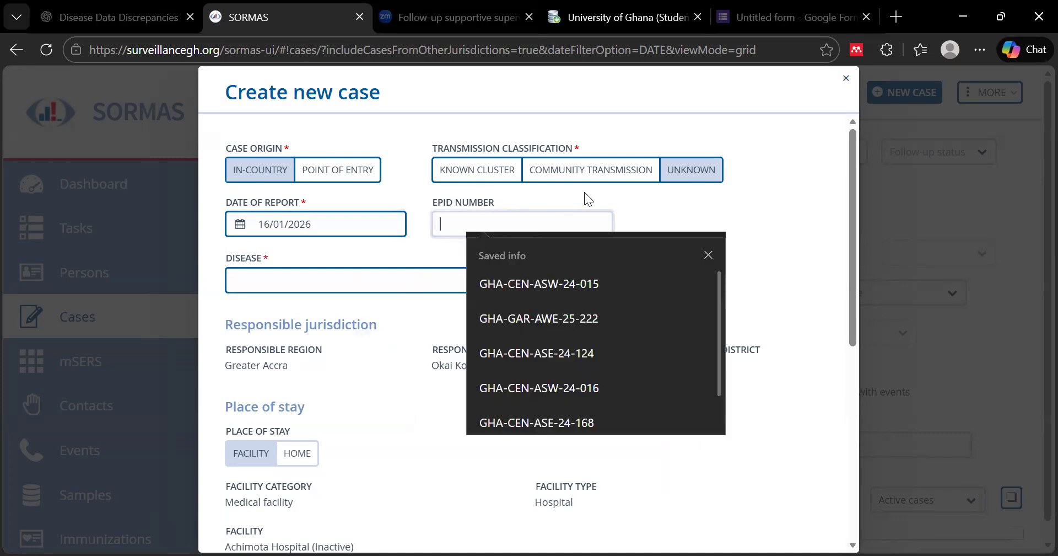
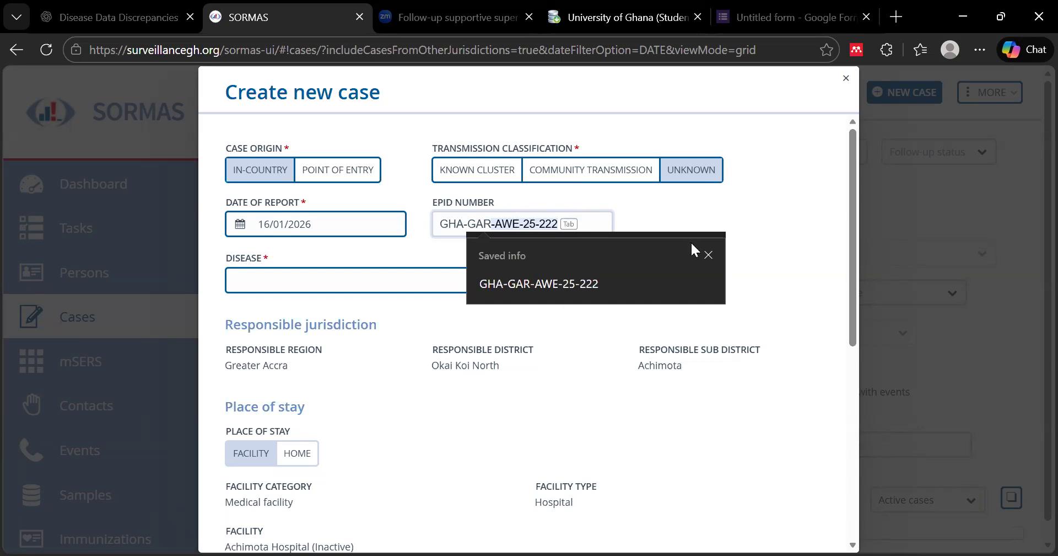
pyautogui.click(554, 284)
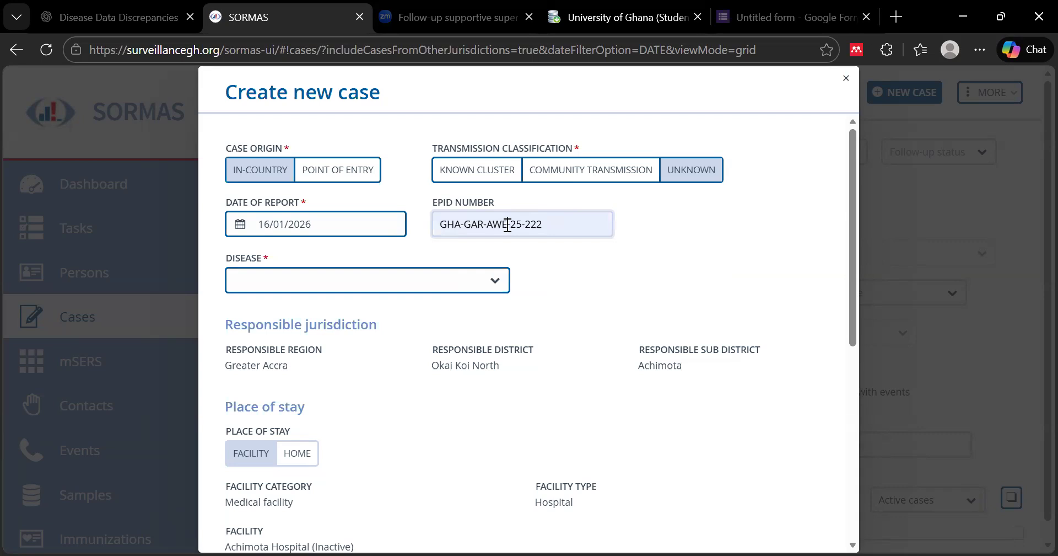
pyautogui.click(507, 226)
pyautogui.press('BackSpace')
pyautogui.press('BackSpace')
pyautogui.press('BackSpace')
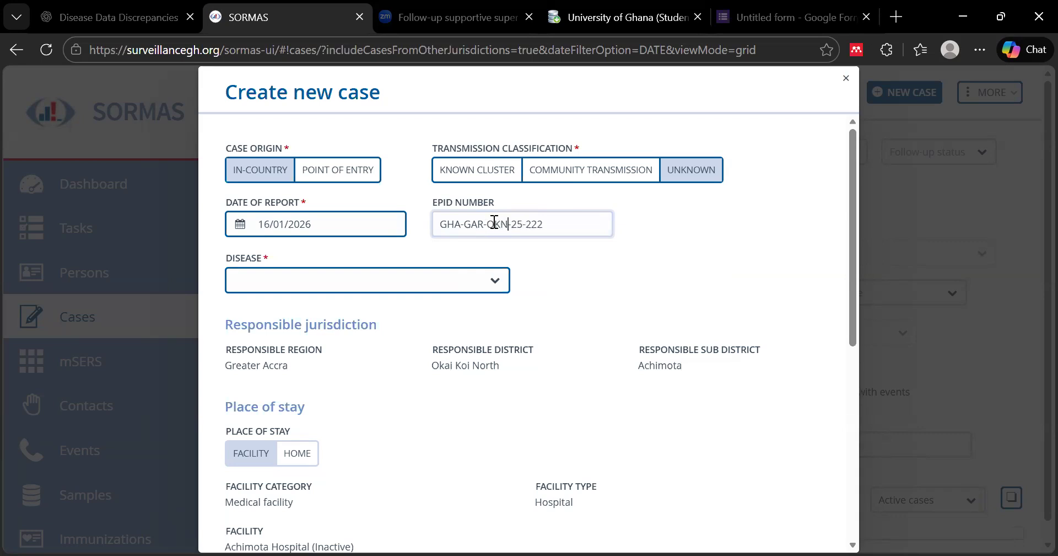
pyautogui.click(525, 224)
pyautogui.press('BackSpace')
pyautogui.write('6')
pyautogui.click(550, 223)
pyautogui.press('BackSpace')
pyautogui.press('BackSpace')
# Search 'INF' in the Disease list and choose Influenza (New subtype)
pyautogui.click(458, 280)
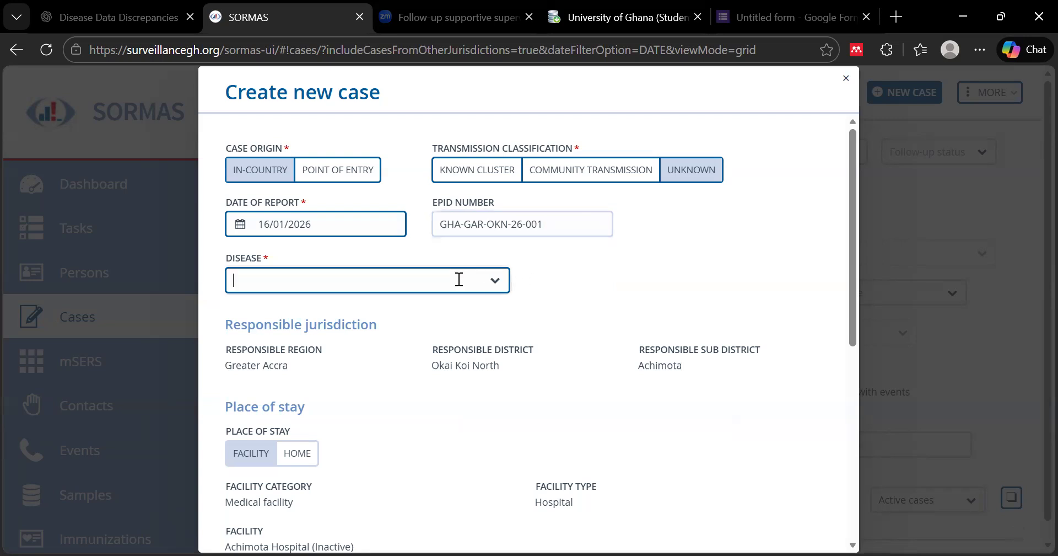
pyautogui.click(495, 281)
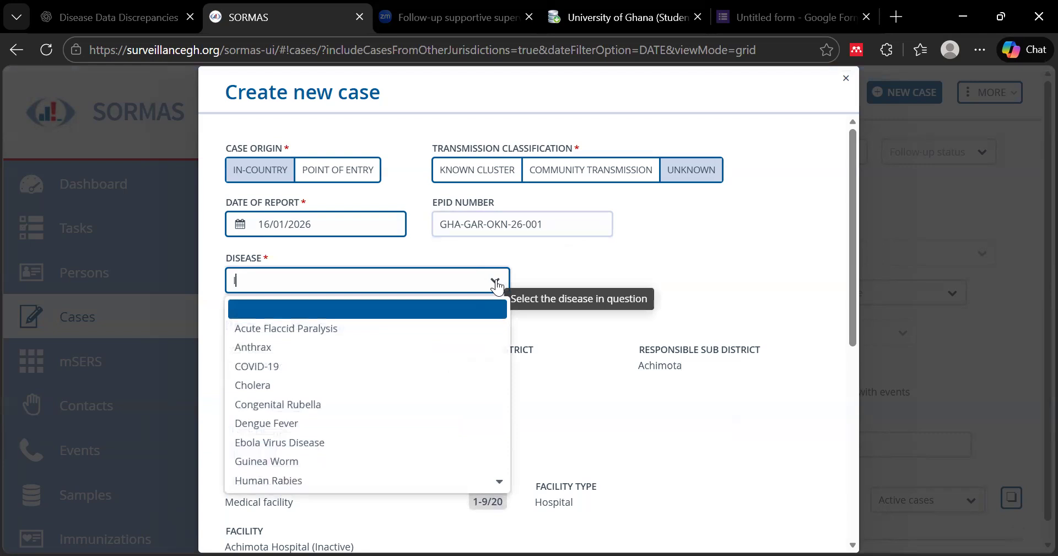
pyautogui.write('INF')
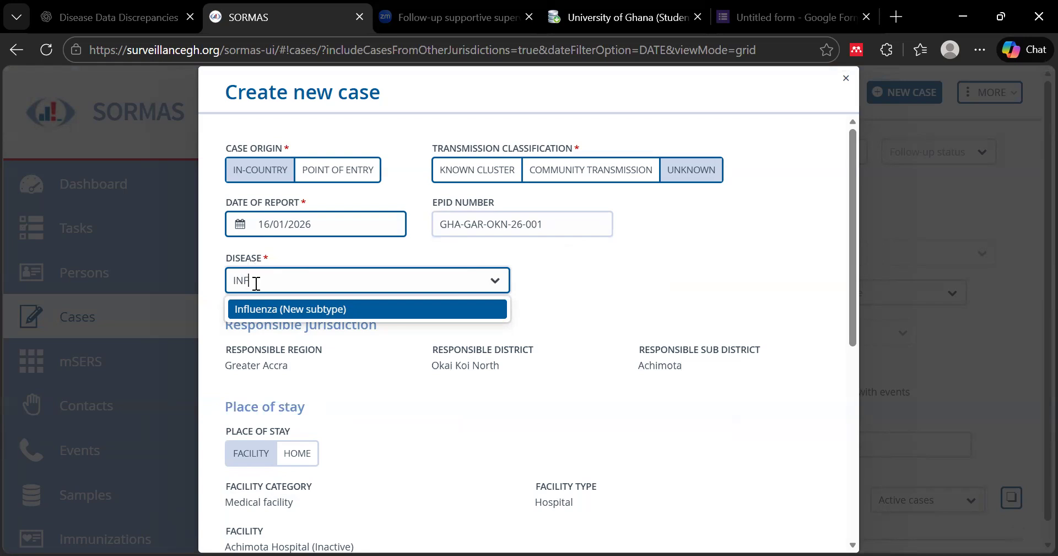
pyautogui.click(313, 309)
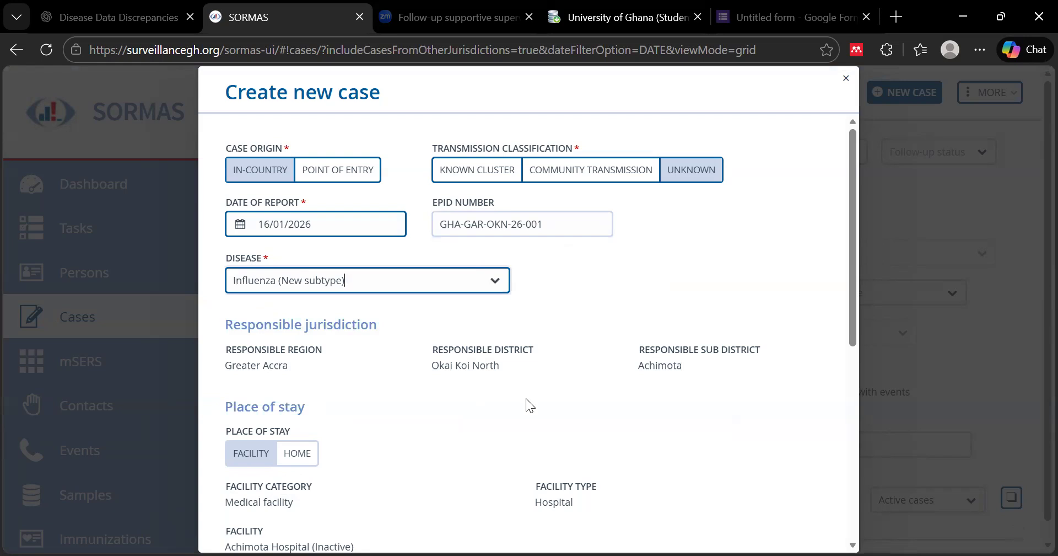
pyautogui.scroll(-3, 527, 404)
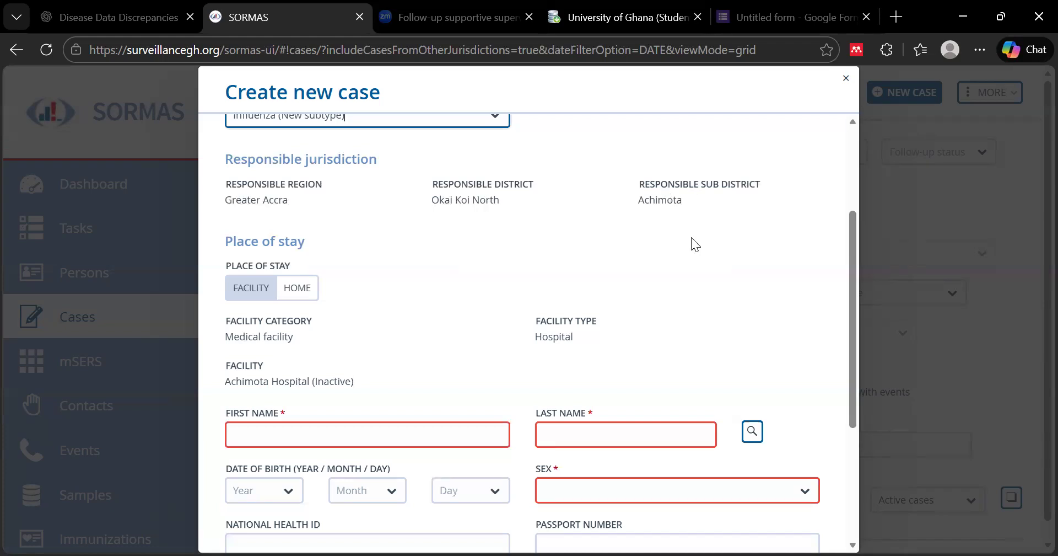
# Enter the patient's first and last names and set Sex to Male
pyautogui.scroll(-2, 691, 237)
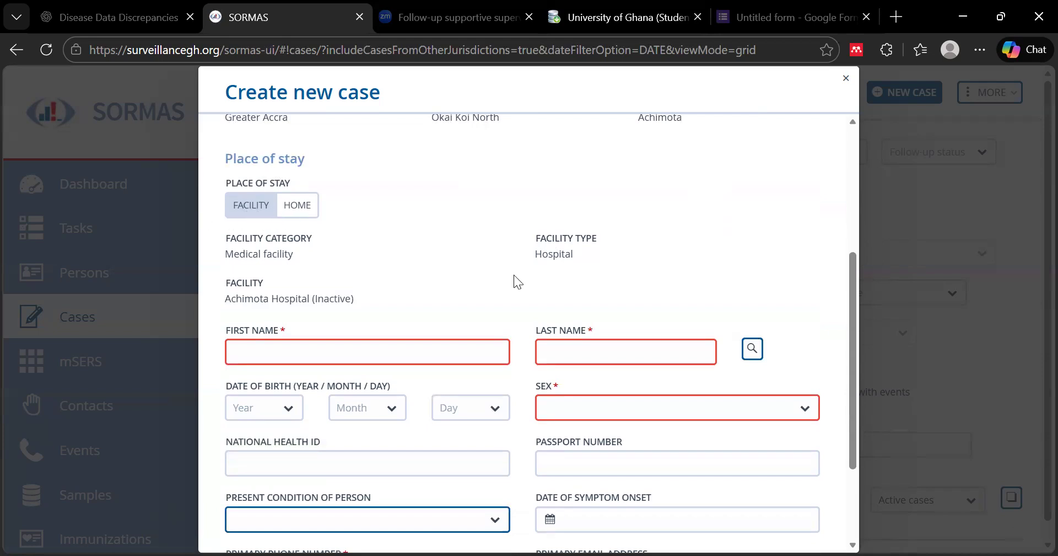
pyautogui.scroll(-3, 531, 300)
pyautogui.click(361, 214)
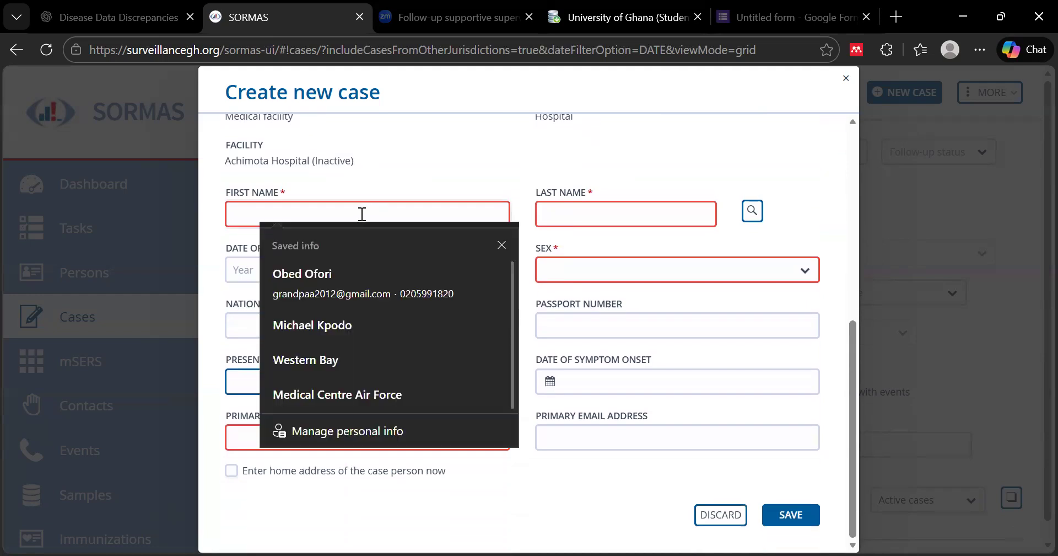
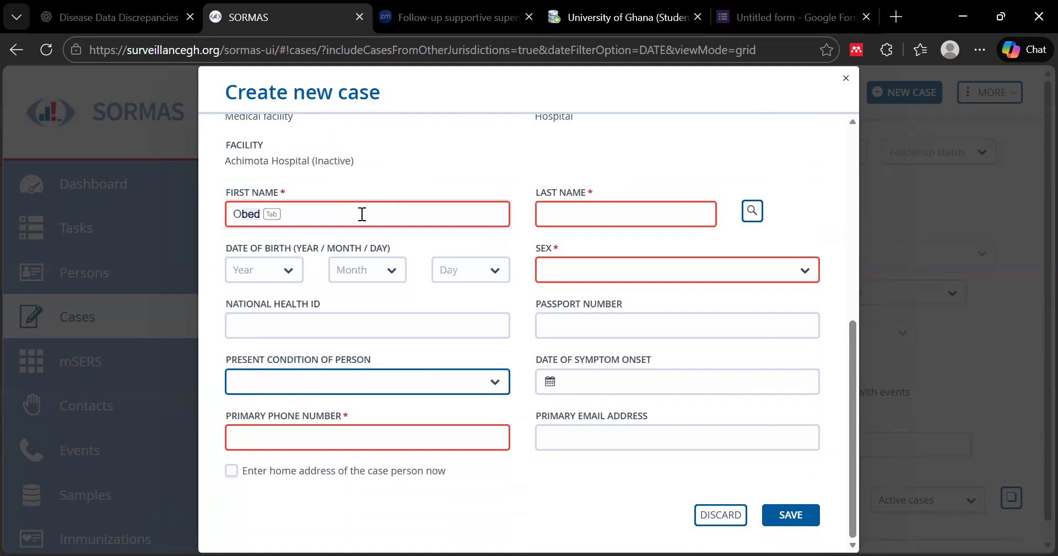
pyautogui.click(545, 212)
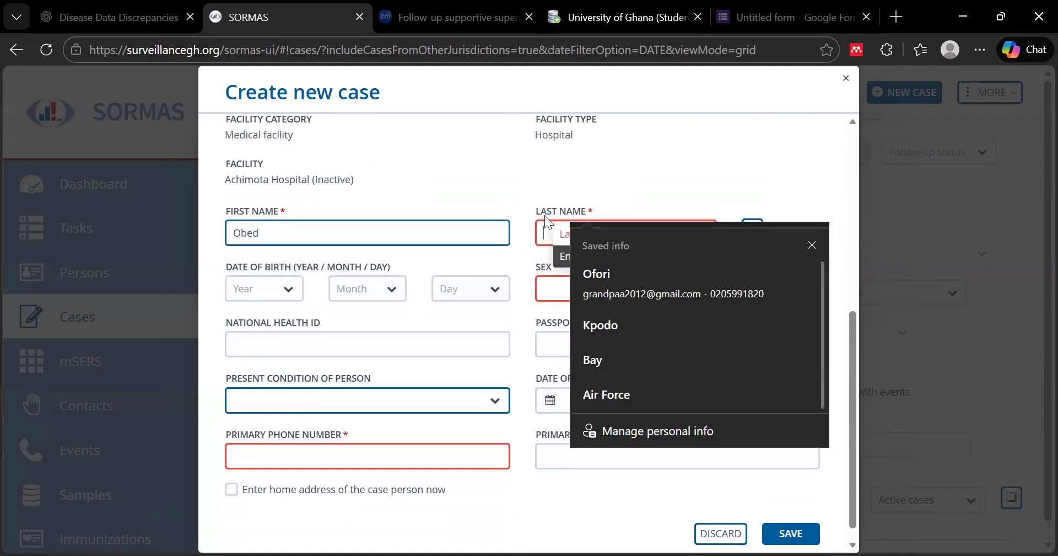
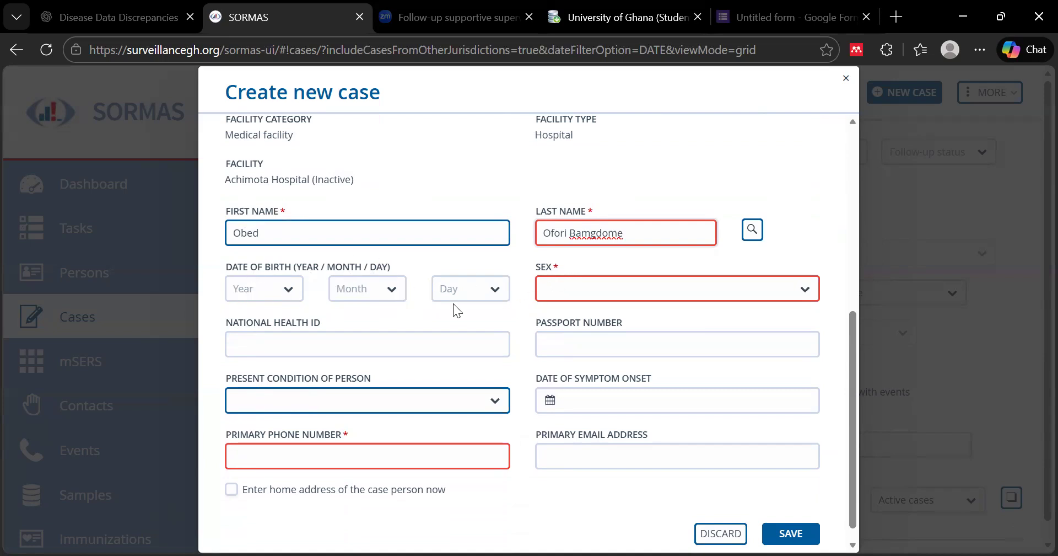
pyautogui.click(810, 295)
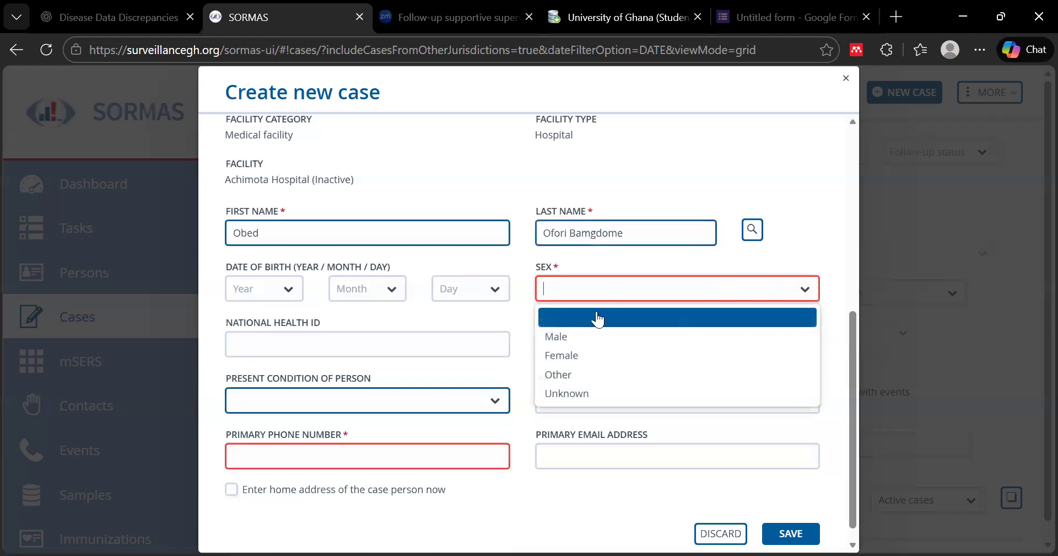
pyautogui.click(554, 338)
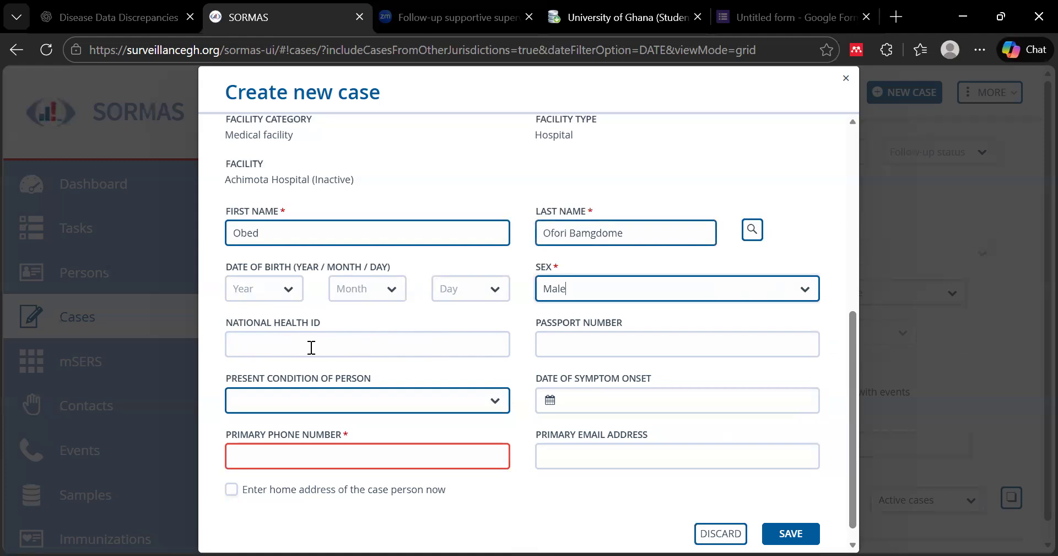
pyautogui.scroll(-1, 617, 339)
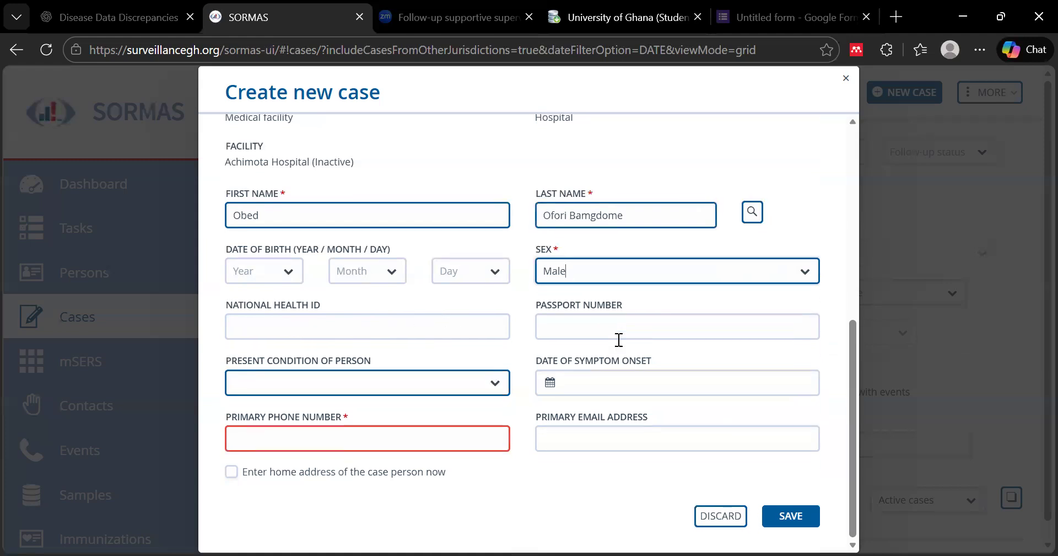
# Record the patient's present condition as Alive with symptom onset on 13/01/2026
pyautogui.click(493, 385)
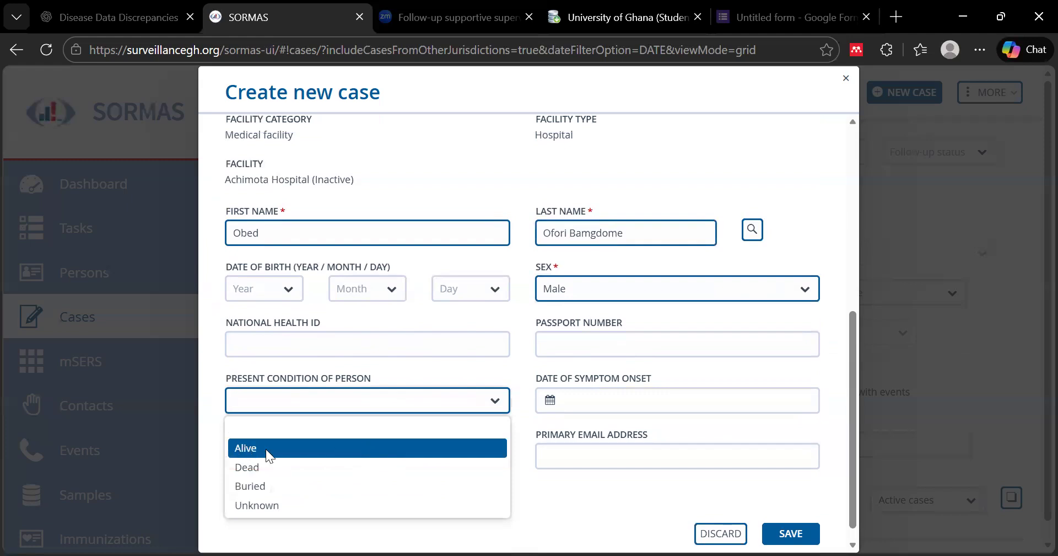
pyautogui.click(276, 447)
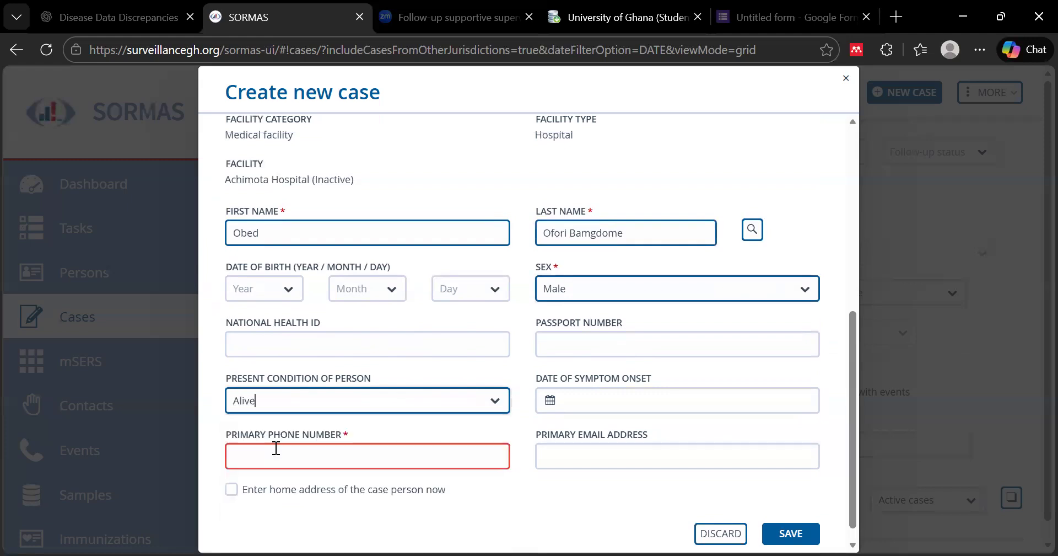
pyautogui.click(551, 401)
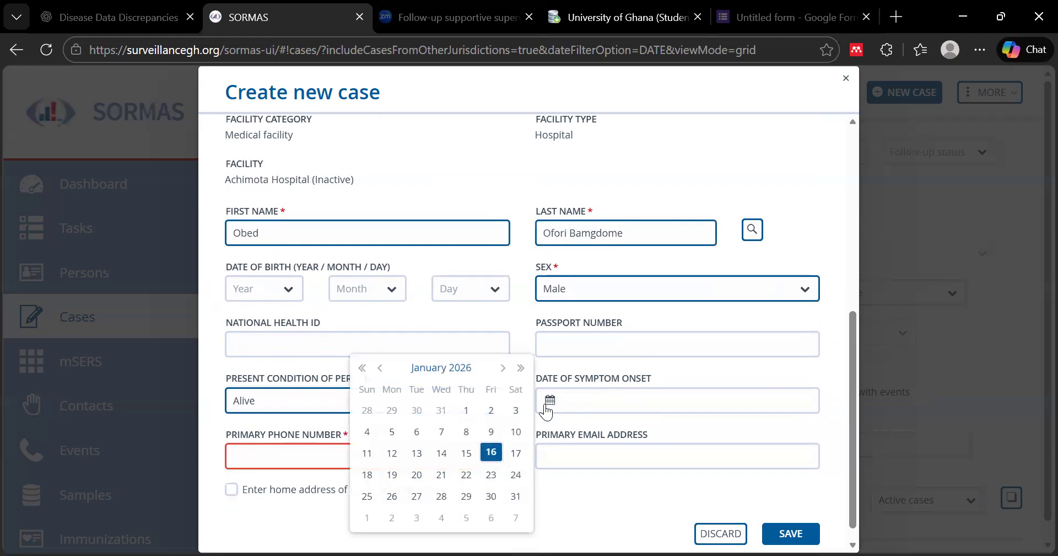
pyautogui.click(417, 457)
# Enter the patient's primary phone number and dismiss the email suggestions
pyautogui.click(435, 455)
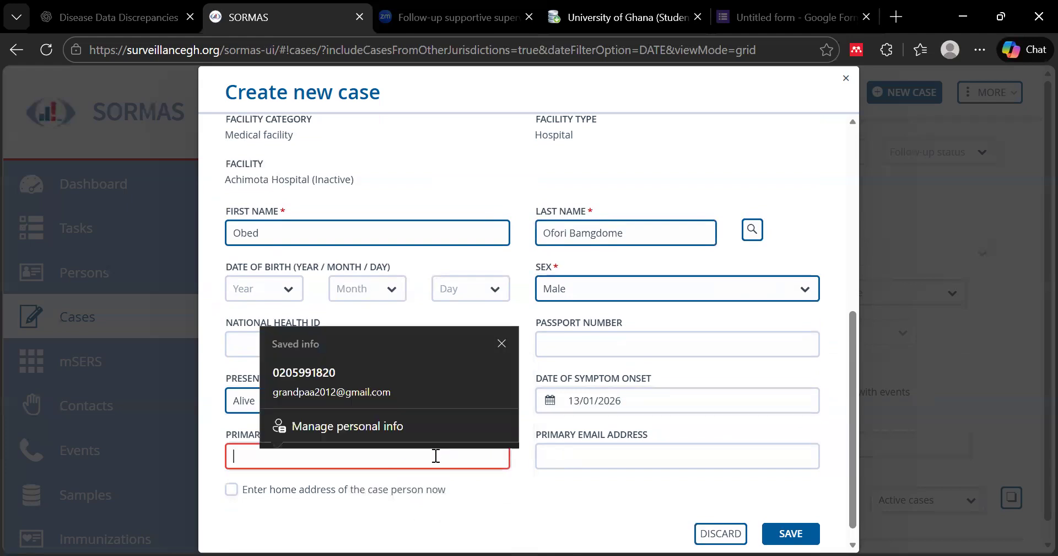
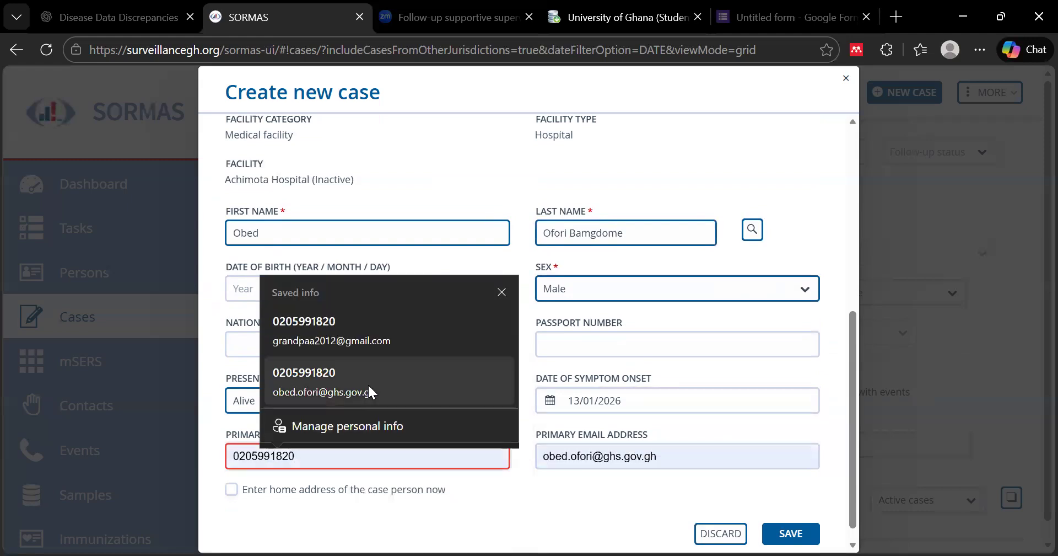
pyautogui.click(621, 455)
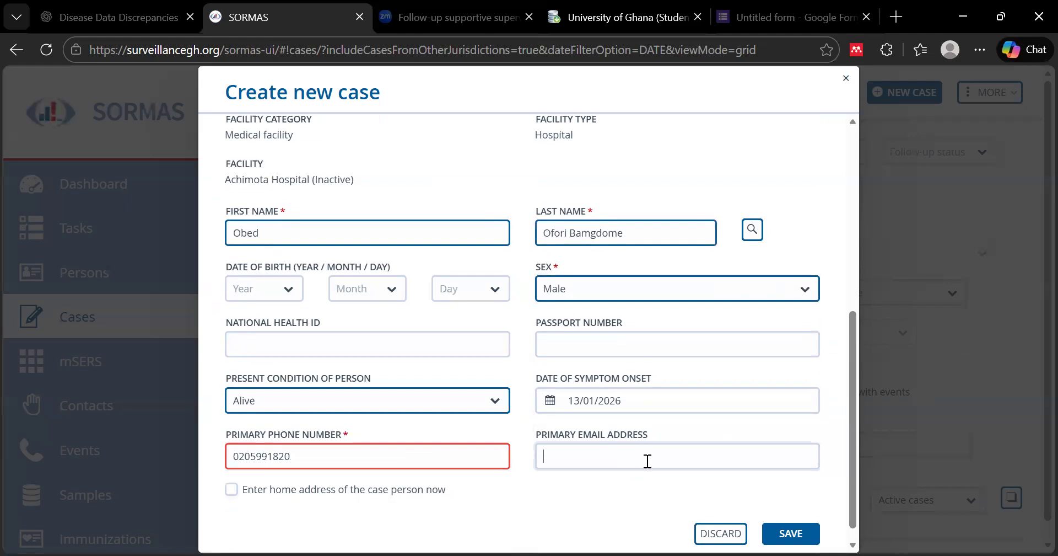
pyautogui.scroll(-1, 653, 510)
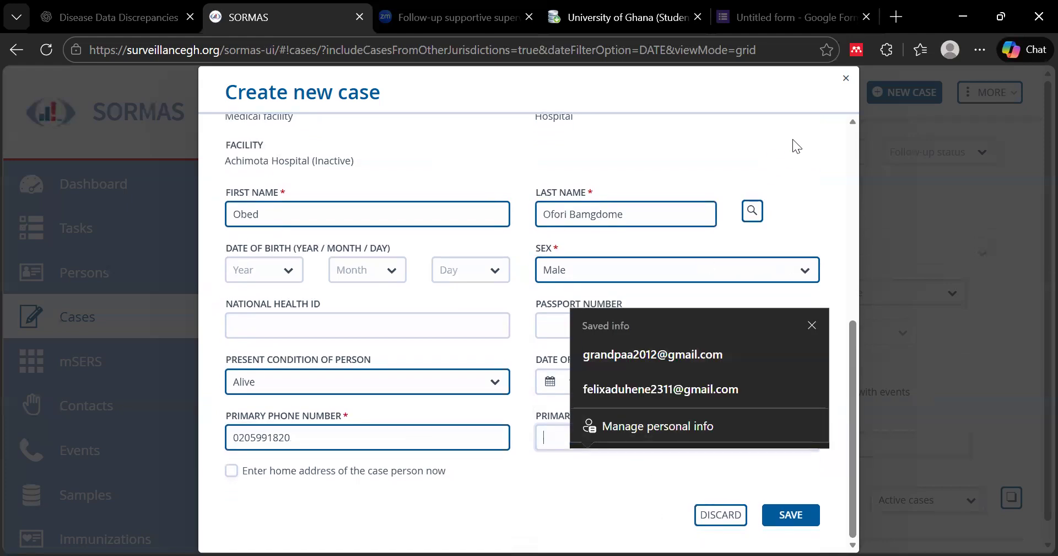
pyautogui.click(804, 129)
pyautogui.scroll(7, 787, 247)
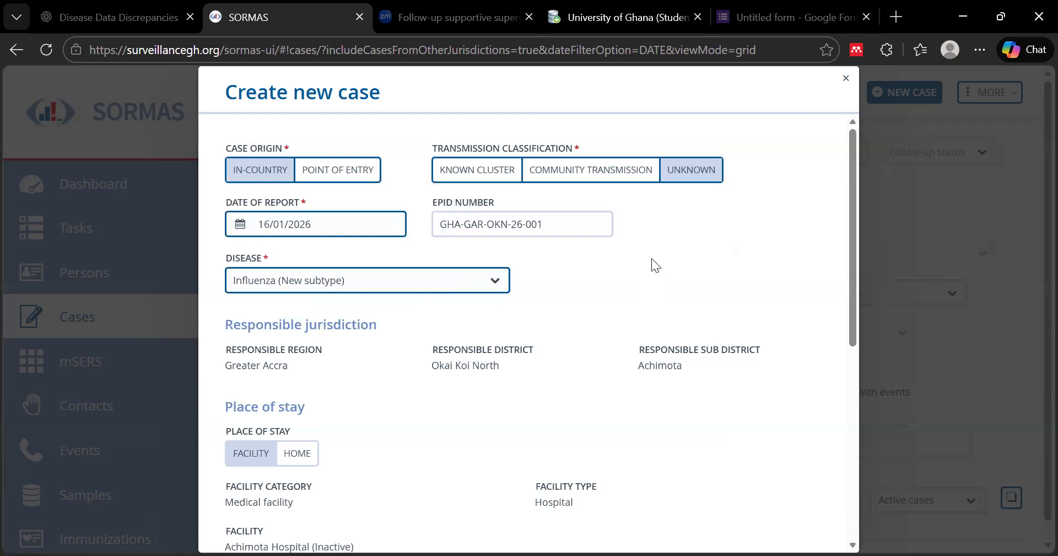
pyautogui.scroll(-7, 651, 258)
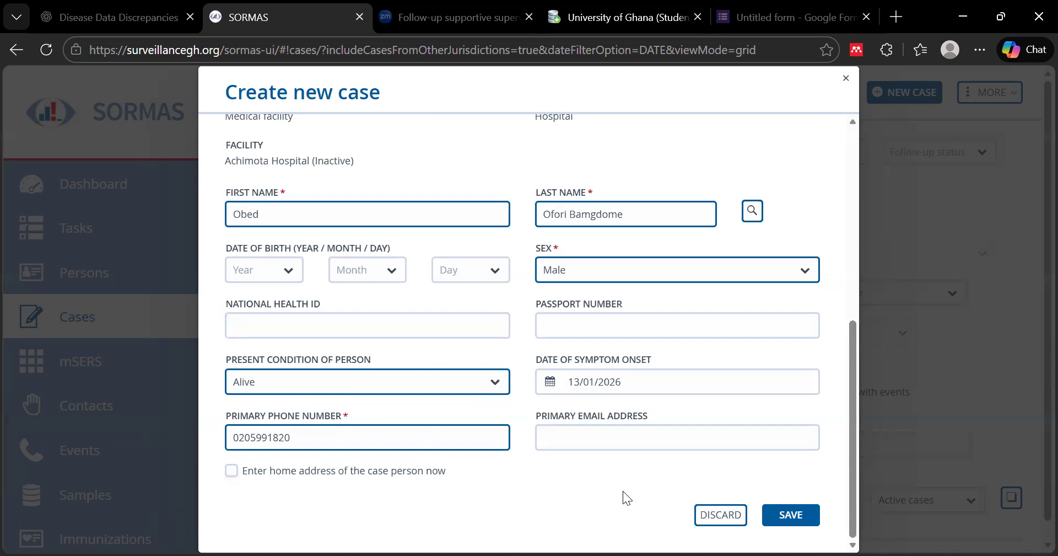
pyautogui.scroll(7, 623, 491)
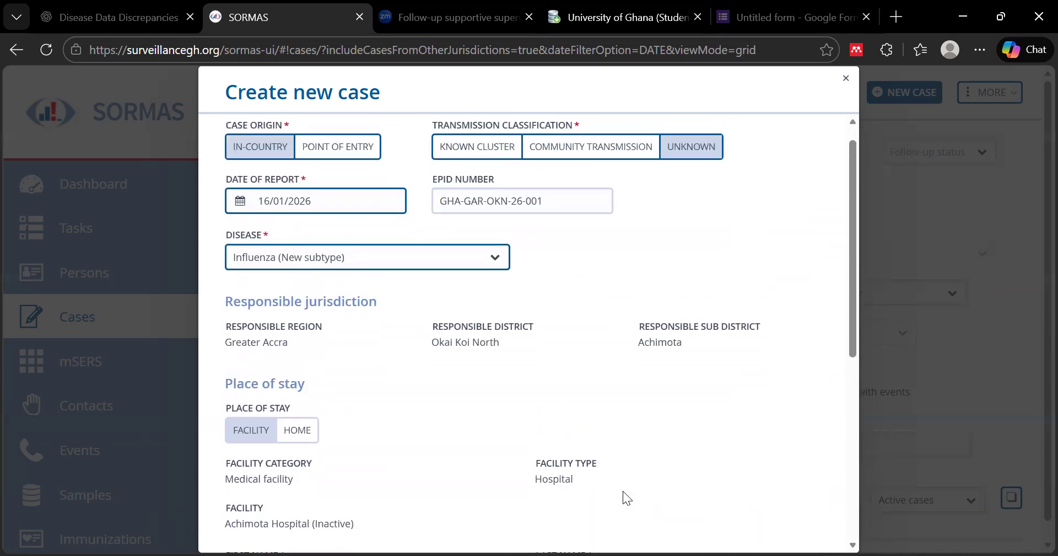
# Save the Create new case form, then open the saved case's Case Person tab
pyautogui.scroll(-7, 623, 490)
pyautogui.click(794, 519)
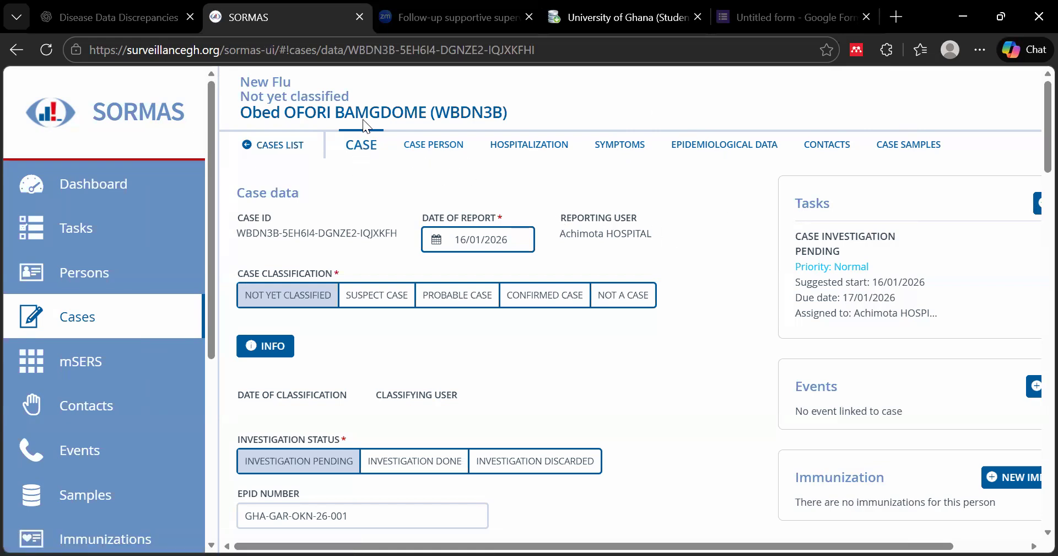
pyautogui.scroll(-4, 432, 366)
pyautogui.scroll(4, 432, 366)
pyautogui.scroll(1, 434, 357)
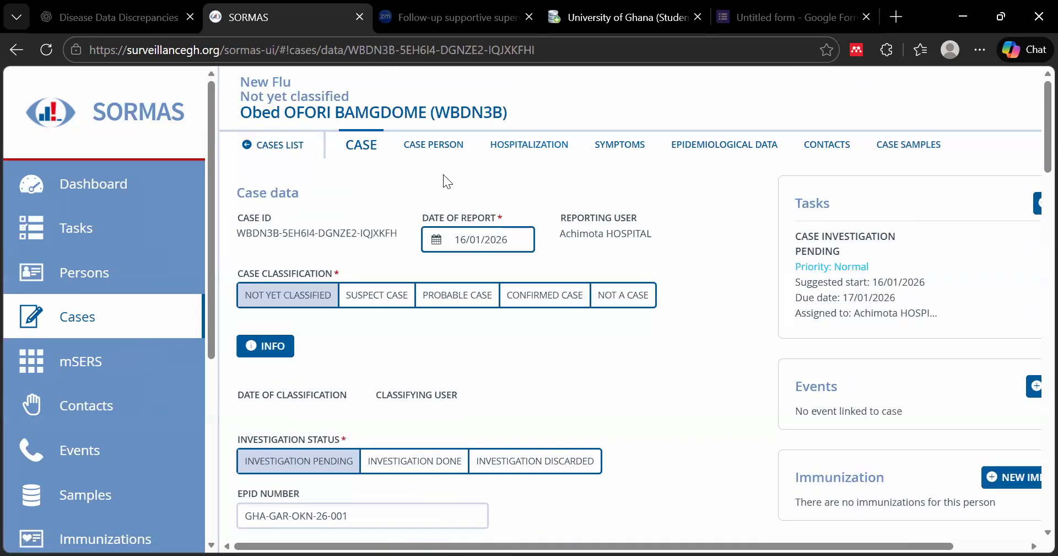
pyautogui.click(434, 148)
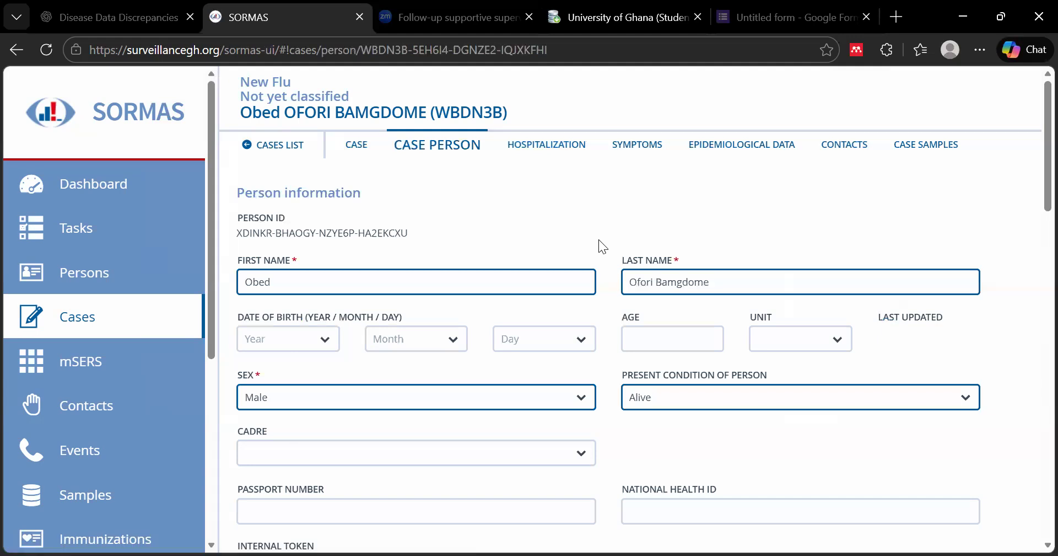
# Enter 35 as the person's age with Years as the unit
pyautogui.scroll(-3, 598, 239)
pyautogui.scroll(3, 296, 353)
pyautogui.click(659, 337)
pyautogui.write('35')
pyautogui.click(837, 342)
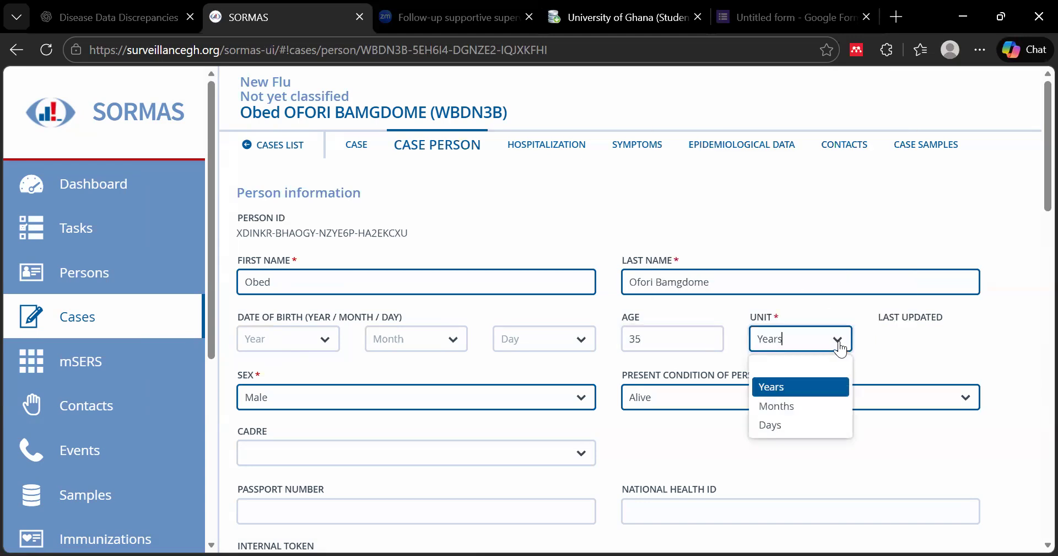
pyautogui.click(794, 387)
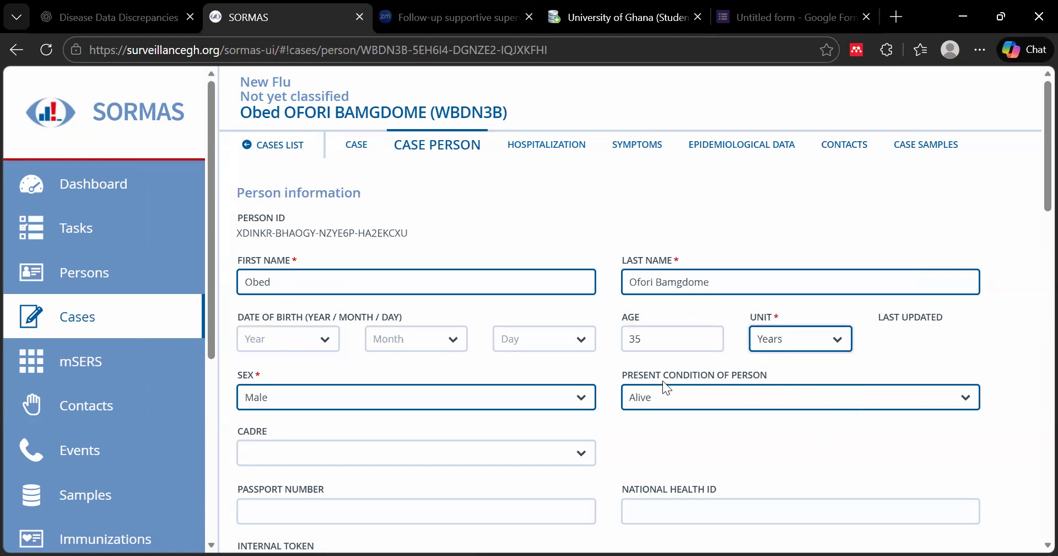
pyautogui.click(838, 343)
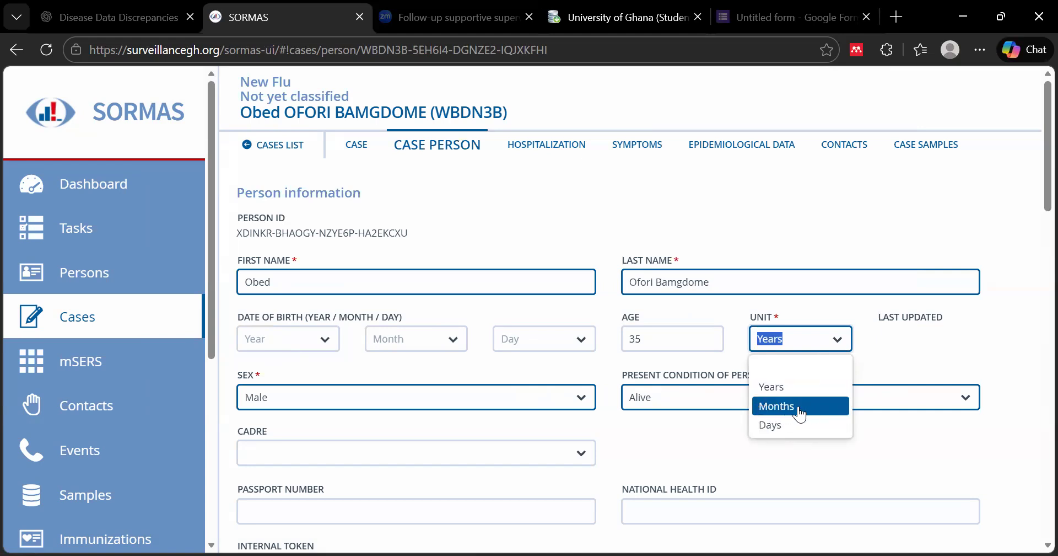
pyautogui.click(781, 226)
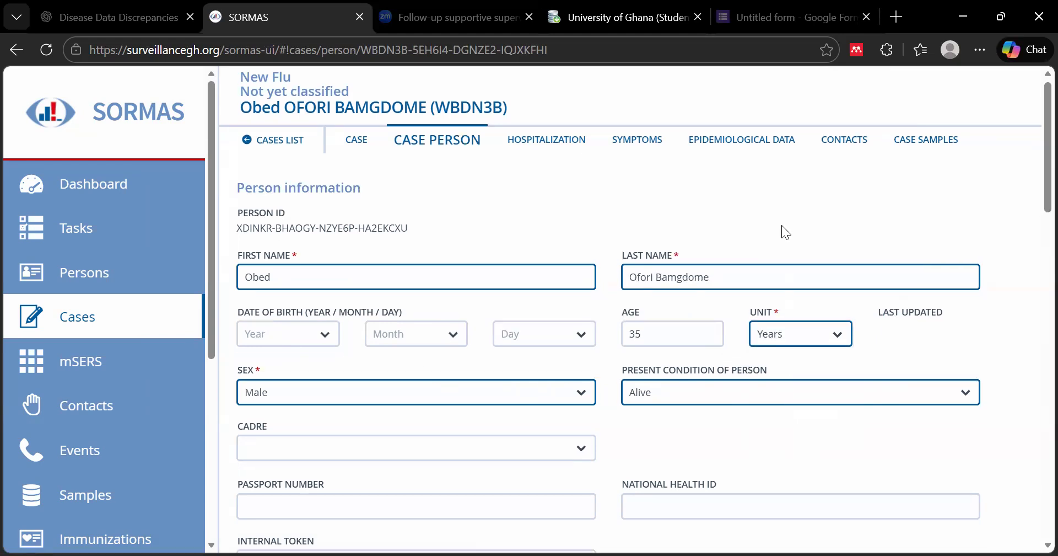
# Check the Cadre options and leave Cadre blank
pyautogui.scroll(-2, 886, 239)
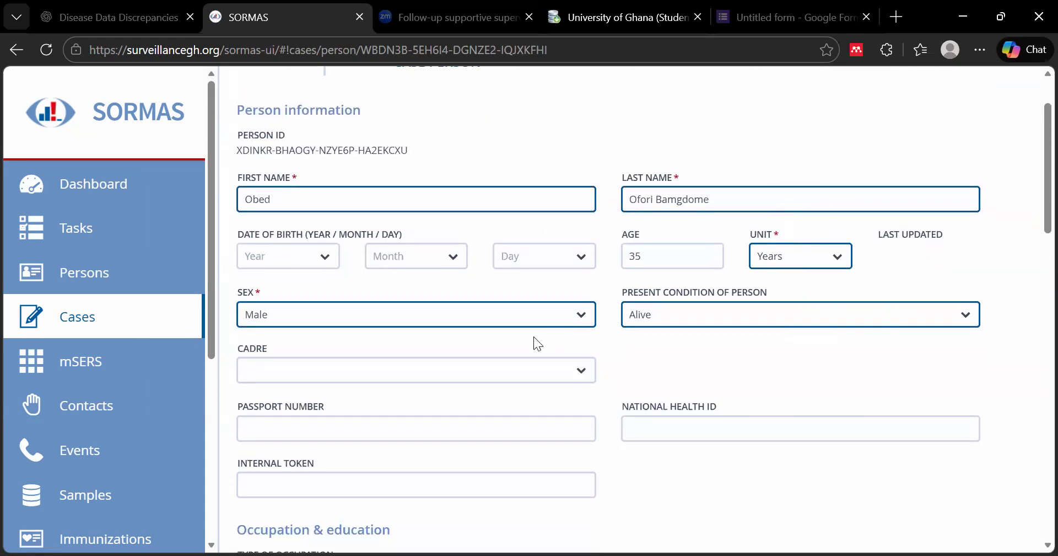
pyautogui.scroll(-2, 578, 362)
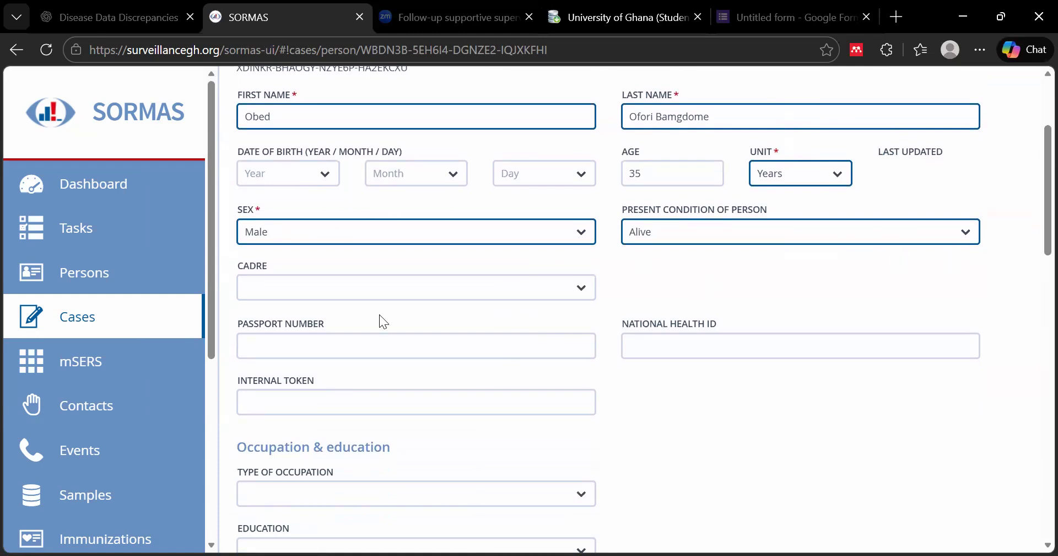
pyautogui.click(577, 287)
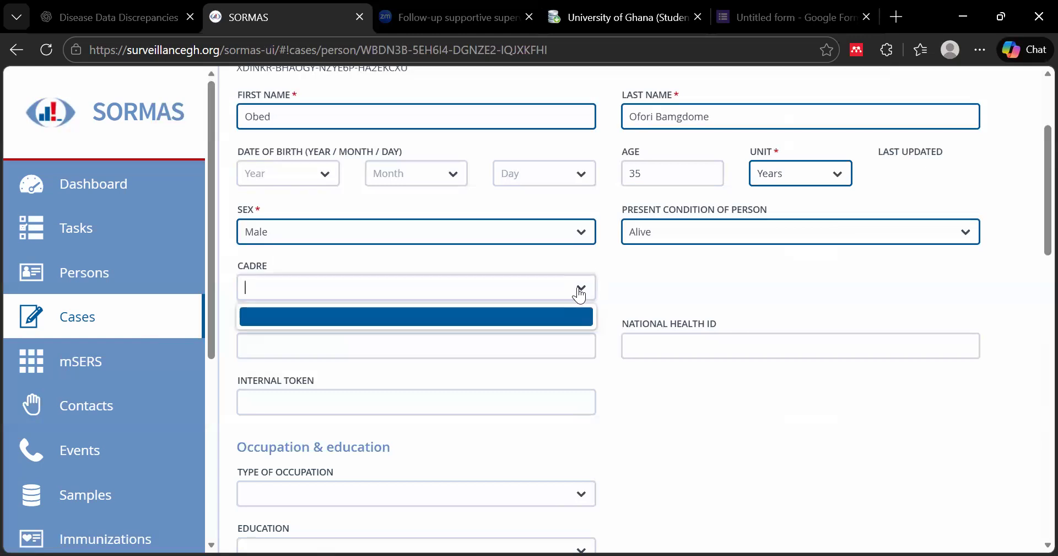
pyautogui.click(525, 292)
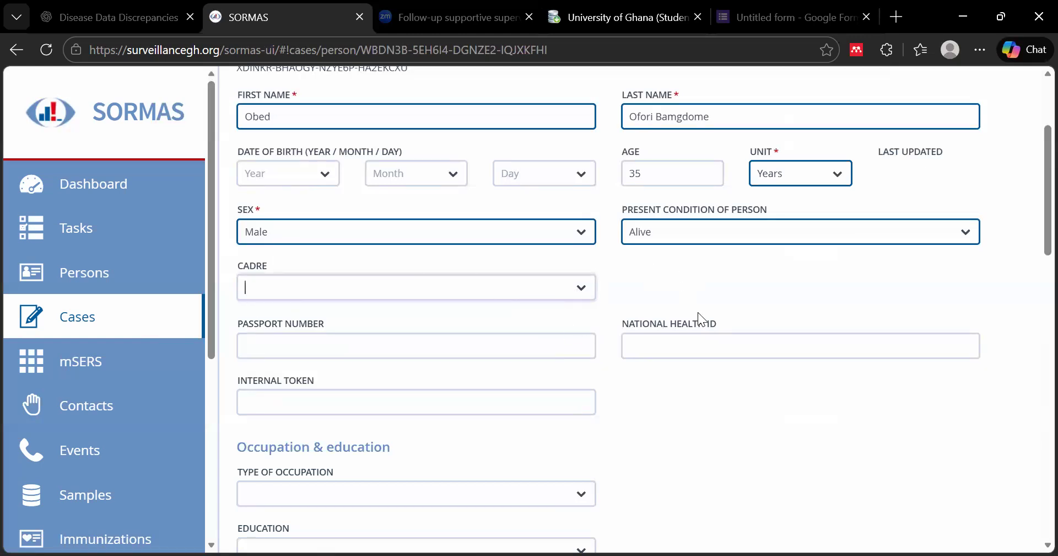
pyautogui.scroll(-2, 358, 286)
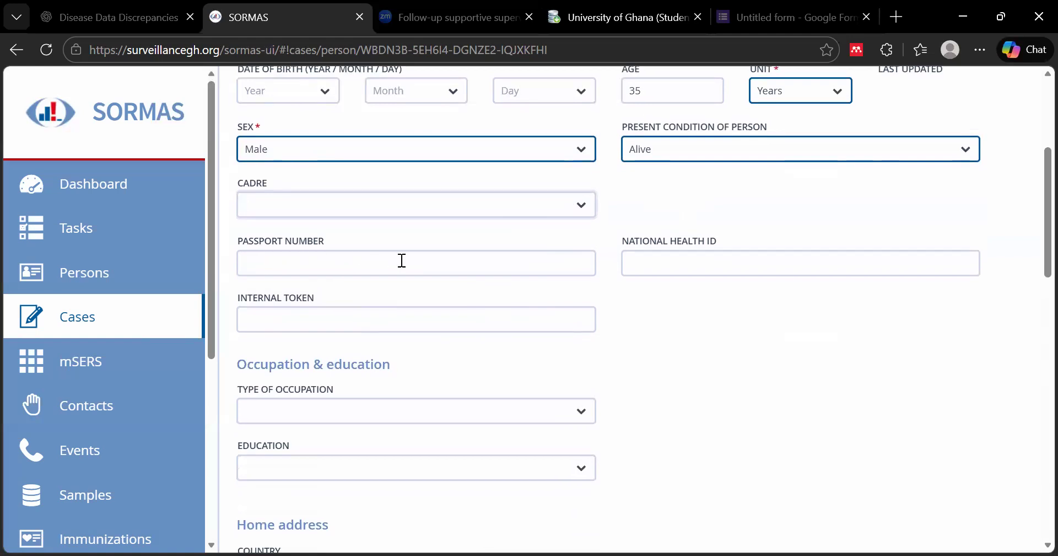
pyautogui.scroll(-3, 341, 331)
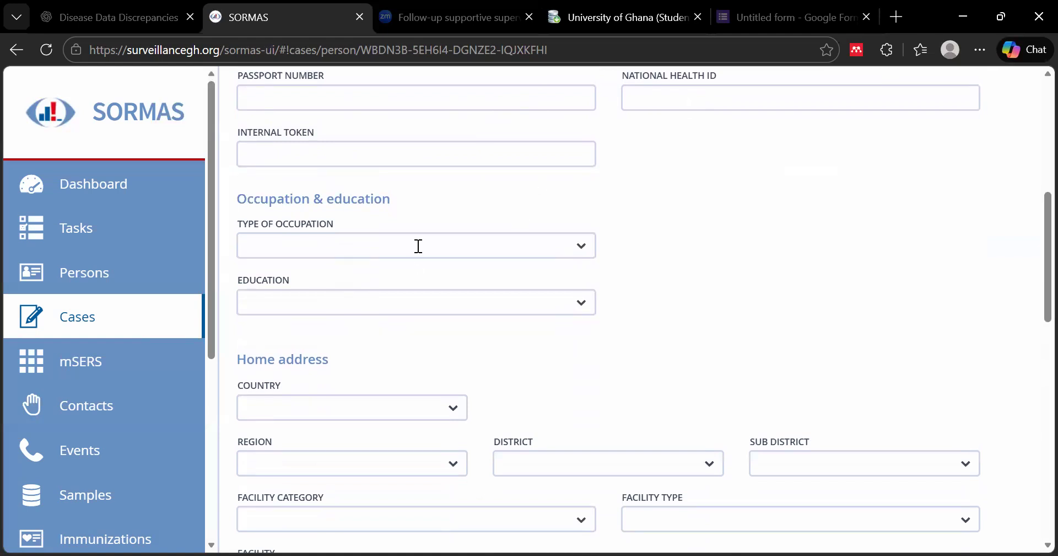
pyautogui.click(582, 248)
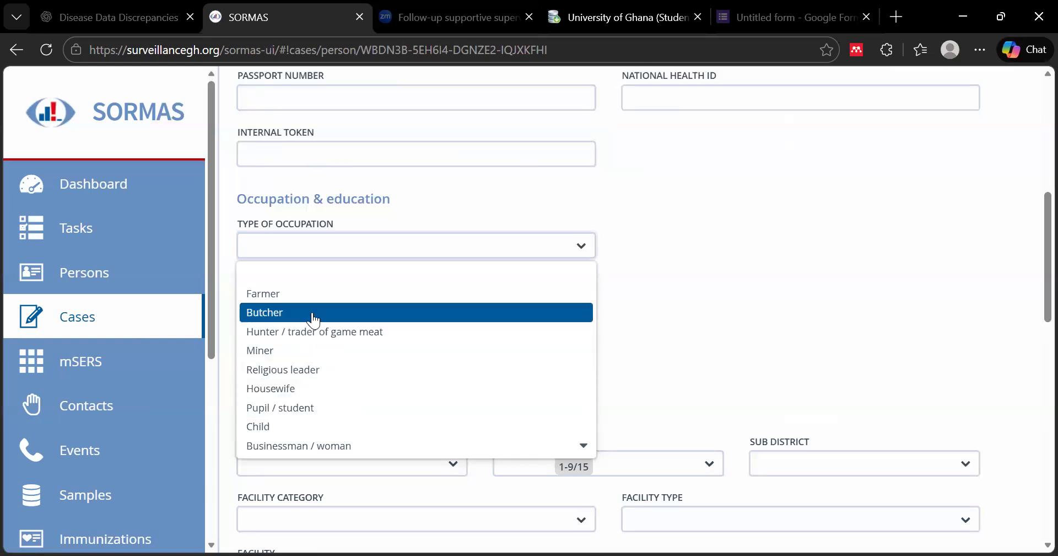
# Set occupation to Healthcare worker, education to Tertiary, and position to Disease Control Officer
pyautogui.click(329, 439)
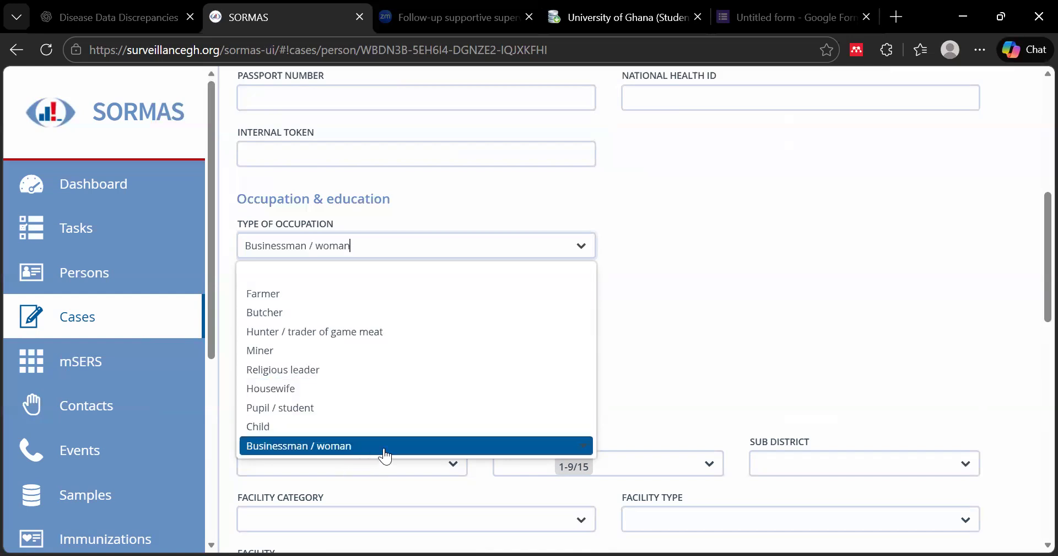
pyautogui.scroll(-2, 544, 438)
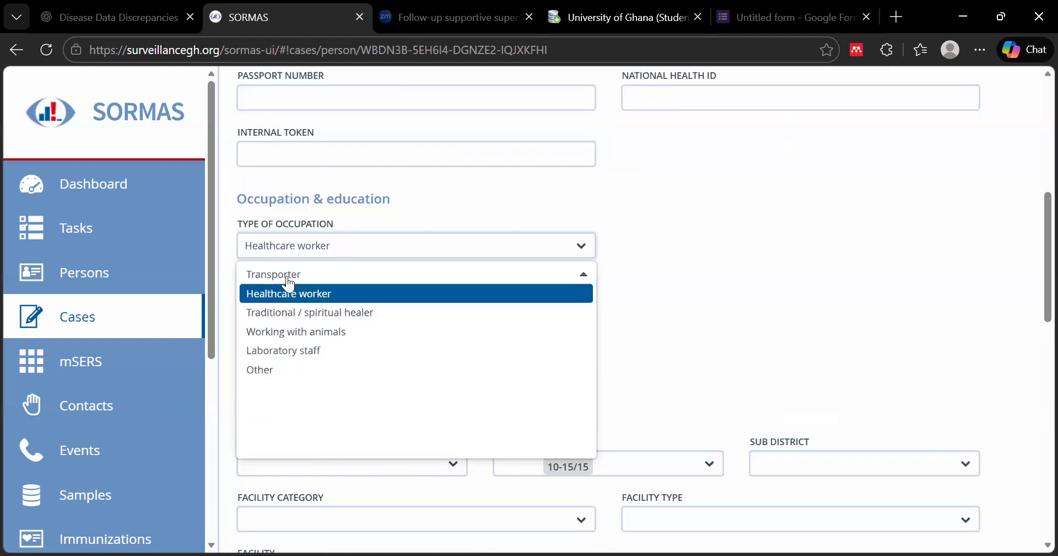
pyautogui.click(301, 292)
pyautogui.click(583, 302)
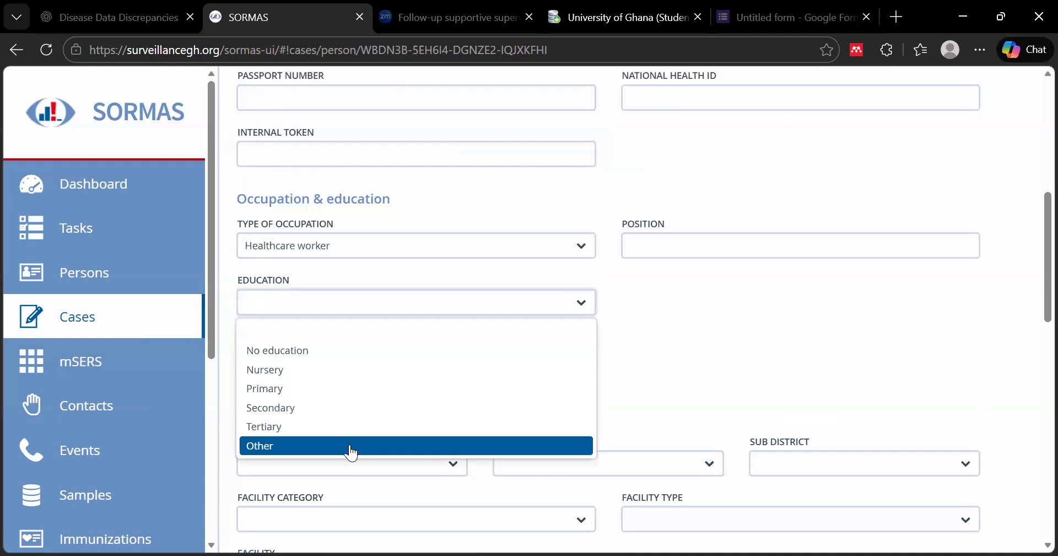
pyautogui.click(340, 428)
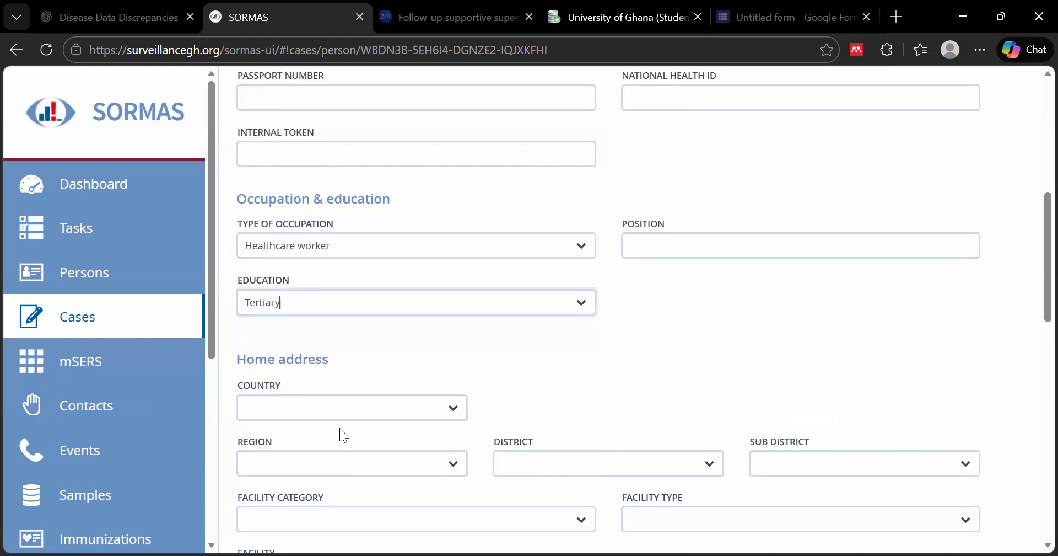
pyautogui.click(690, 247)
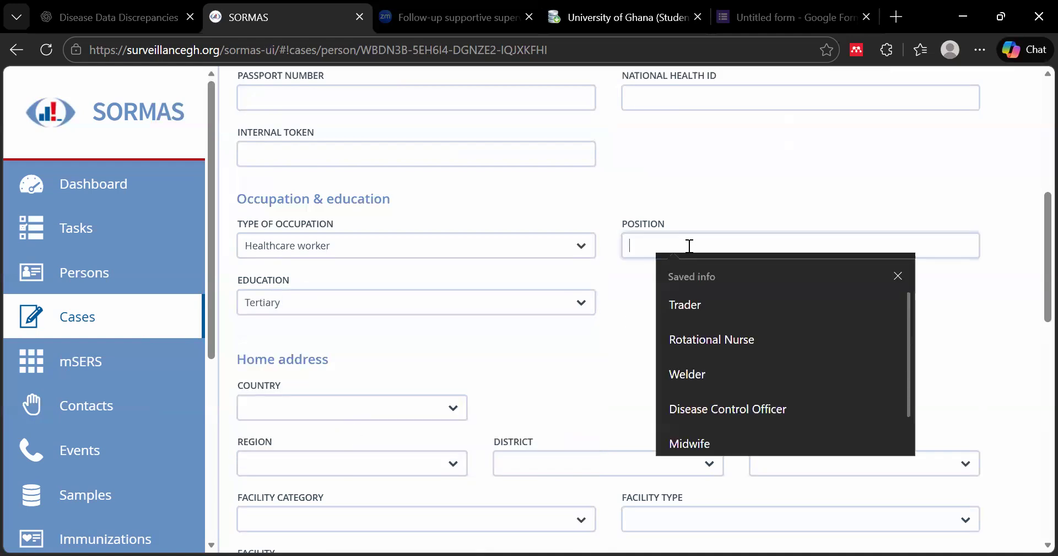
pyautogui.write('Disease Control Officer')
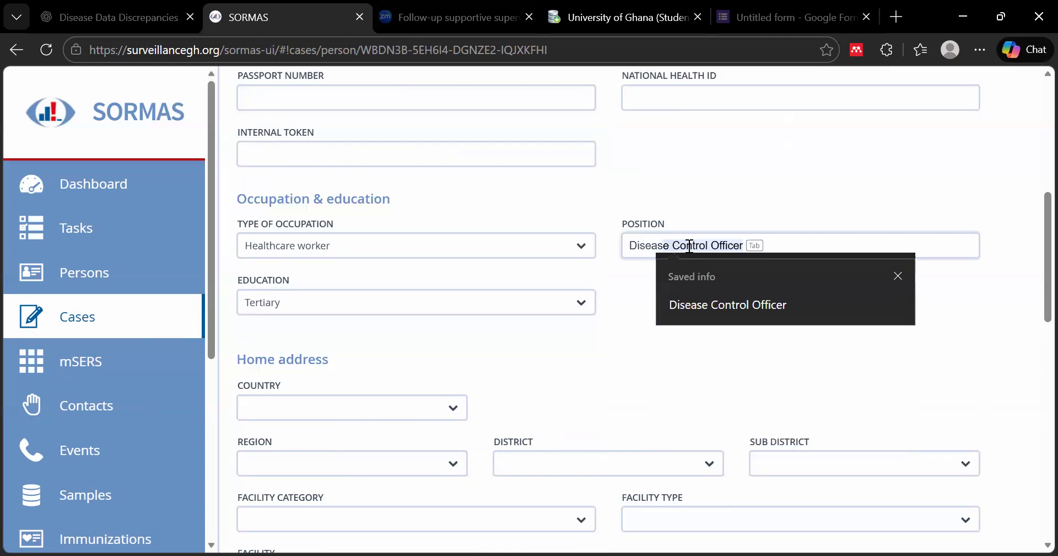
pyautogui.click(754, 305)
pyautogui.scroll(-3, 658, 325)
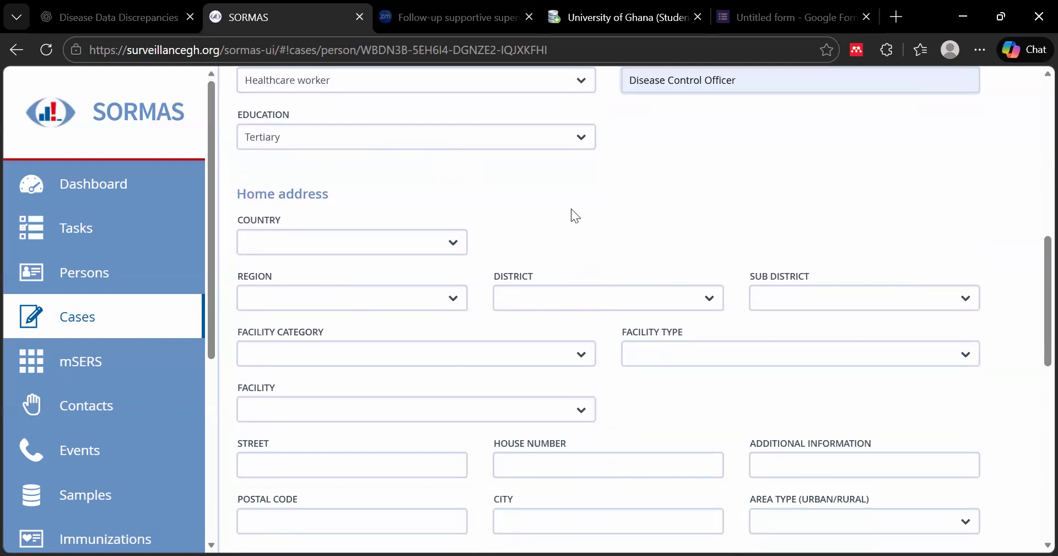
# Set the home address to Greater Accra, Ablekuma West, Dansoman, and type the street name
pyautogui.click(453, 242)
pyautogui.click(346, 266)
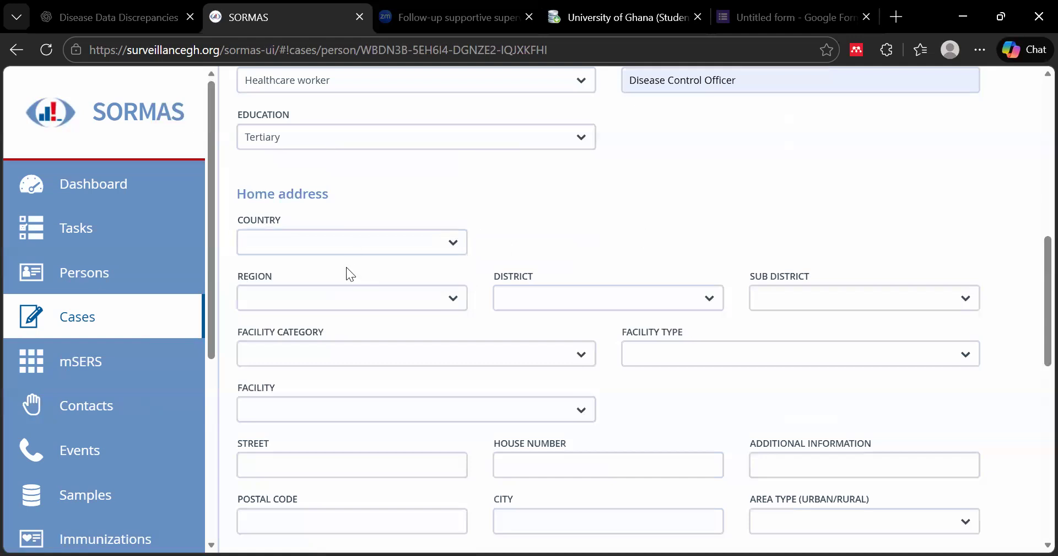
pyautogui.click(453, 298)
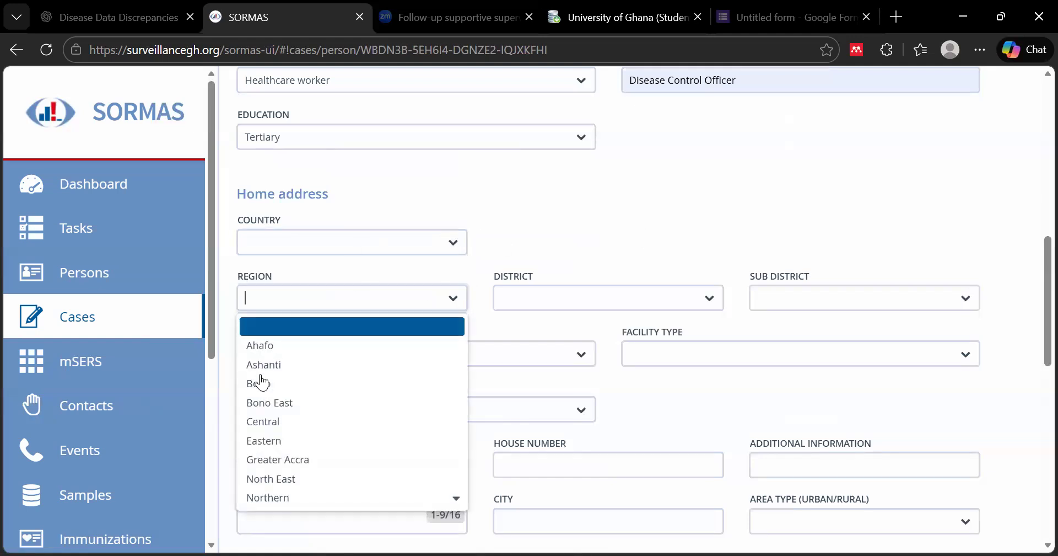
pyautogui.click(323, 458)
pyautogui.click(712, 297)
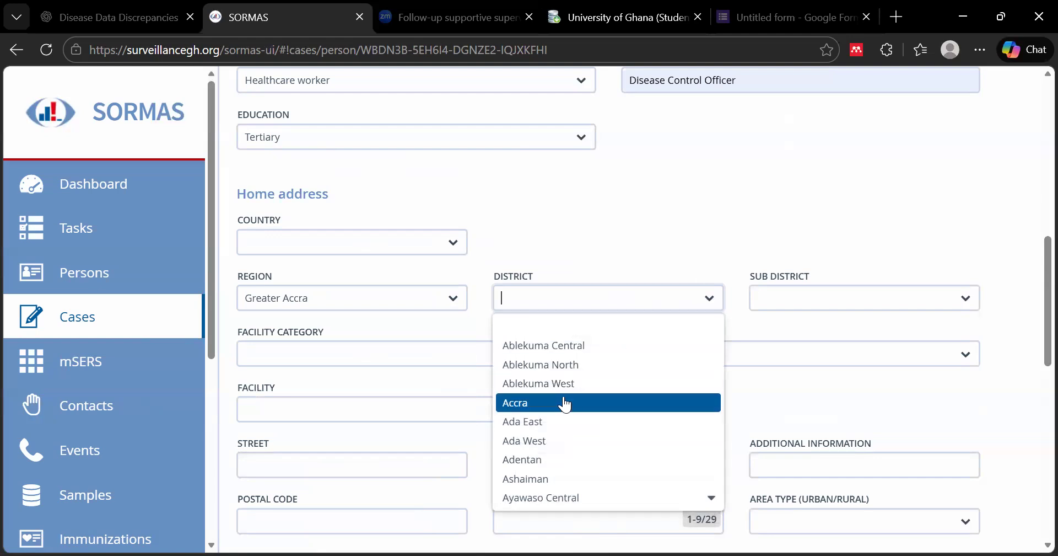
pyautogui.click(574, 383)
pyautogui.click(887, 298)
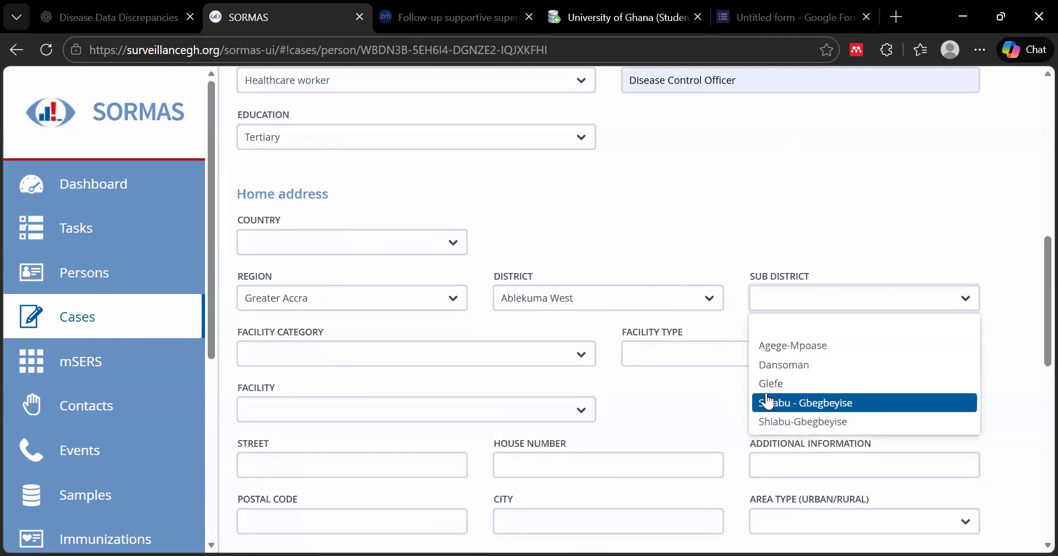
pyautogui.click(810, 367)
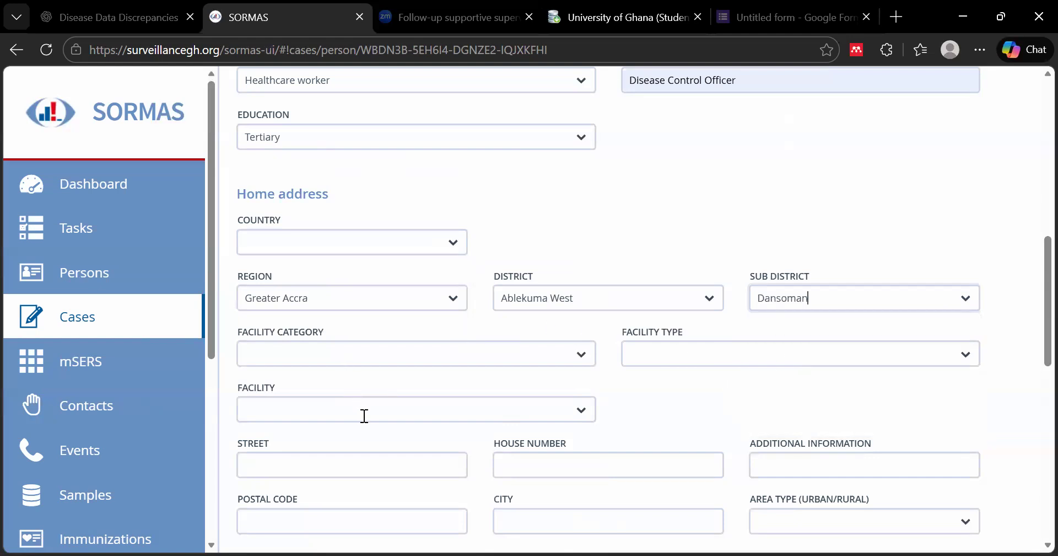
pyautogui.scroll(-2, 364, 416)
pyautogui.click(323, 385)
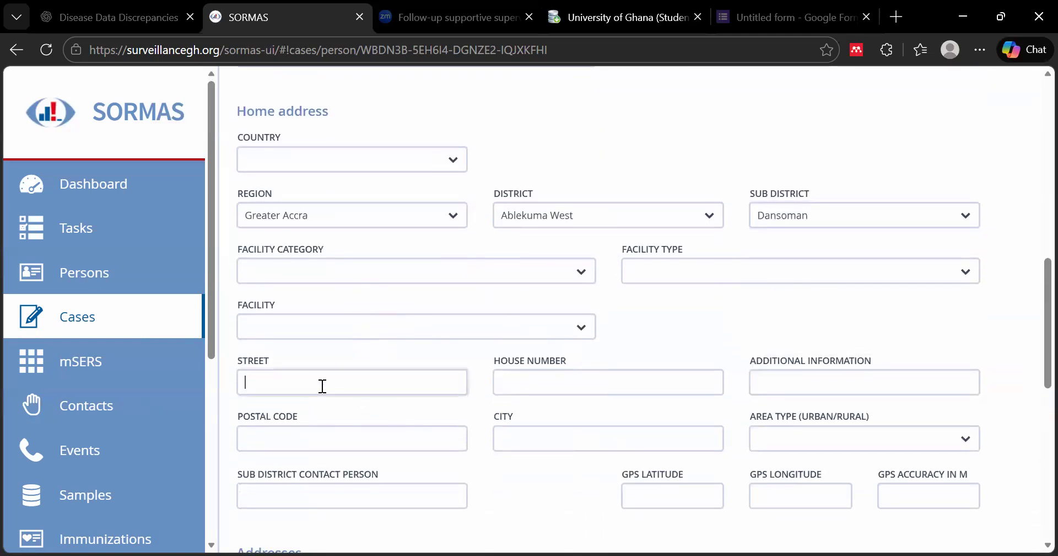
pyautogui.scroll(2, 464, 292)
pyautogui.scroll(-4, 551, 358)
pyautogui.click(527, 299)
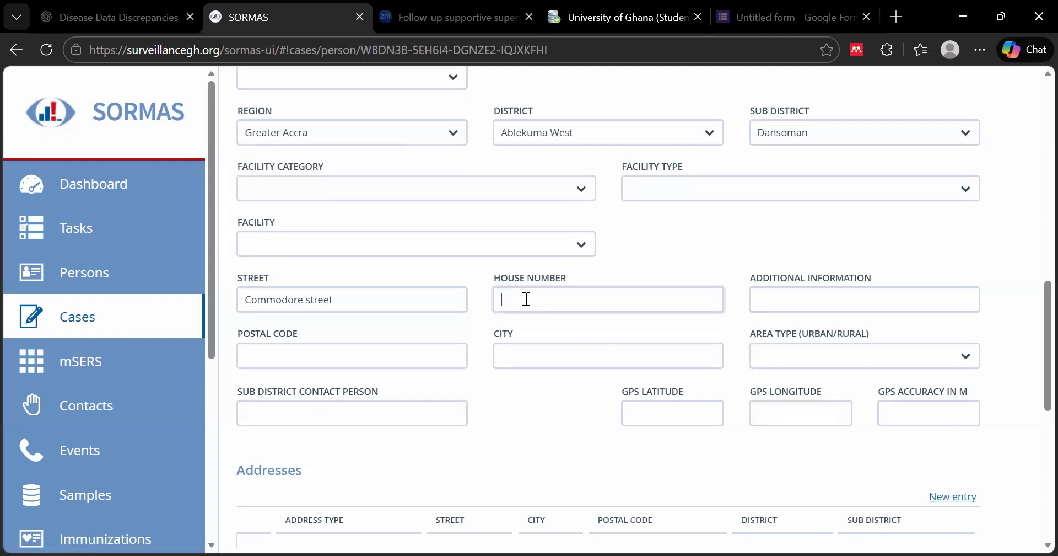
pyautogui.click(527, 300)
pyautogui.click(569, 354)
pyautogui.write('Da')
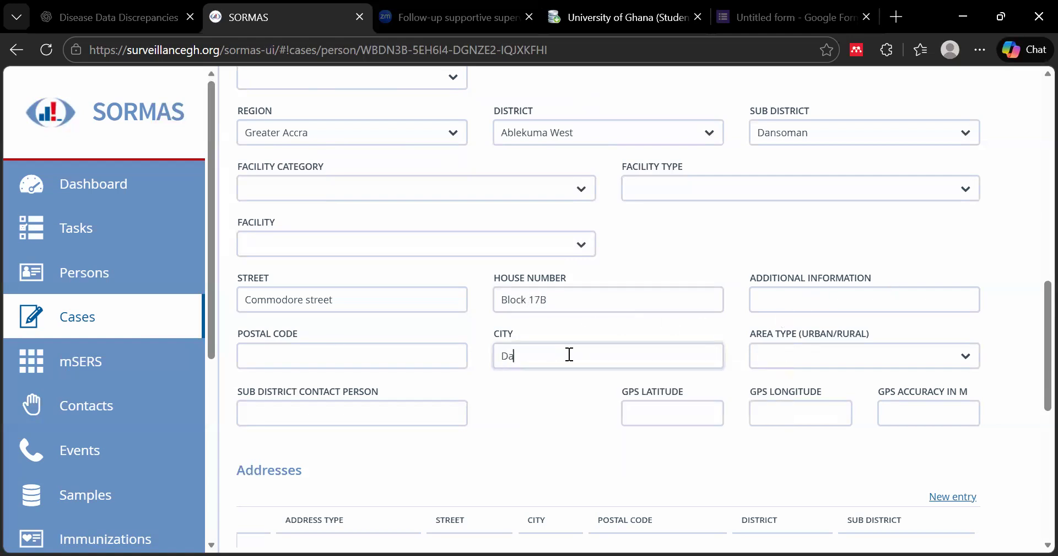
pyautogui.write('nsoman')
# Check the GPS coordinates and the street, city and house number entries of the address
pyautogui.click(656, 412)
pyautogui.click(808, 417)
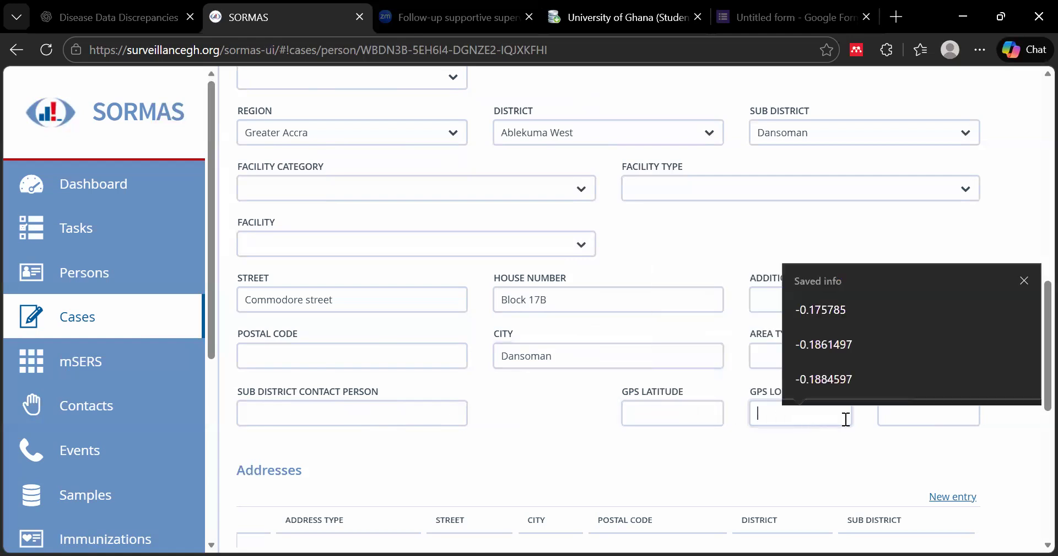
pyautogui.click(935, 421)
pyautogui.scroll(-3, 671, 455)
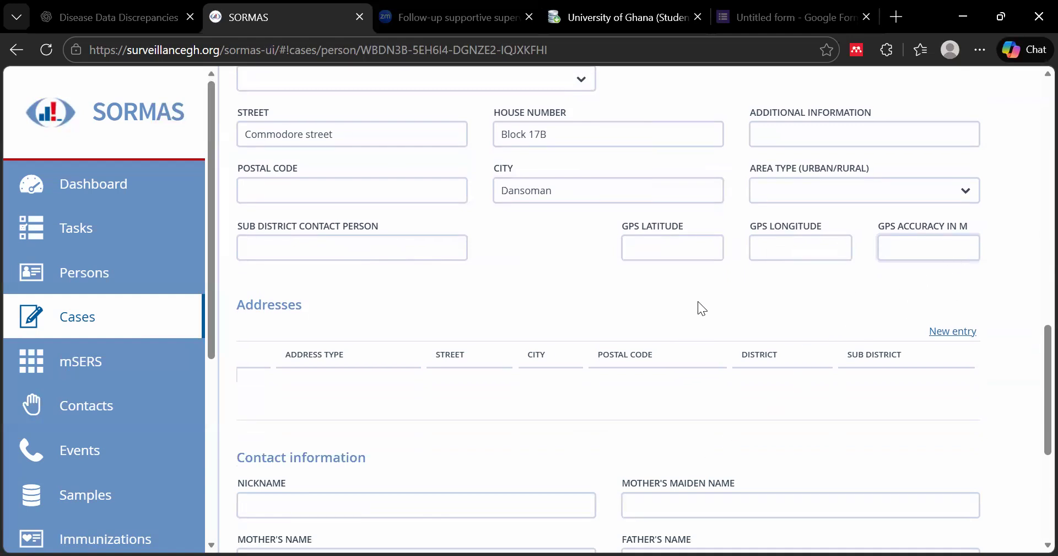
pyautogui.scroll(5, 697, 300)
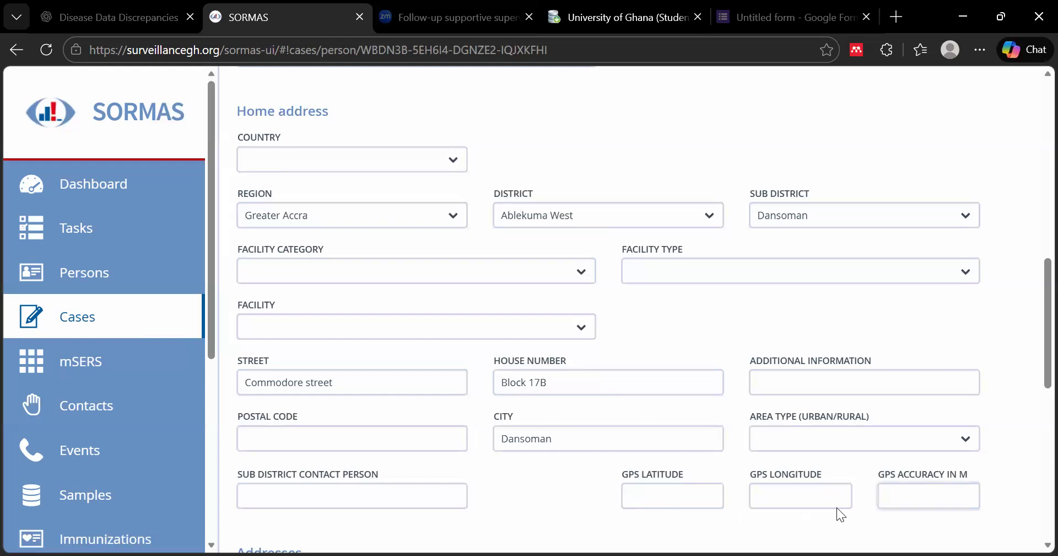
pyautogui.click(566, 445)
pyautogui.click(379, 381)
pyautogui.click(569, 377)
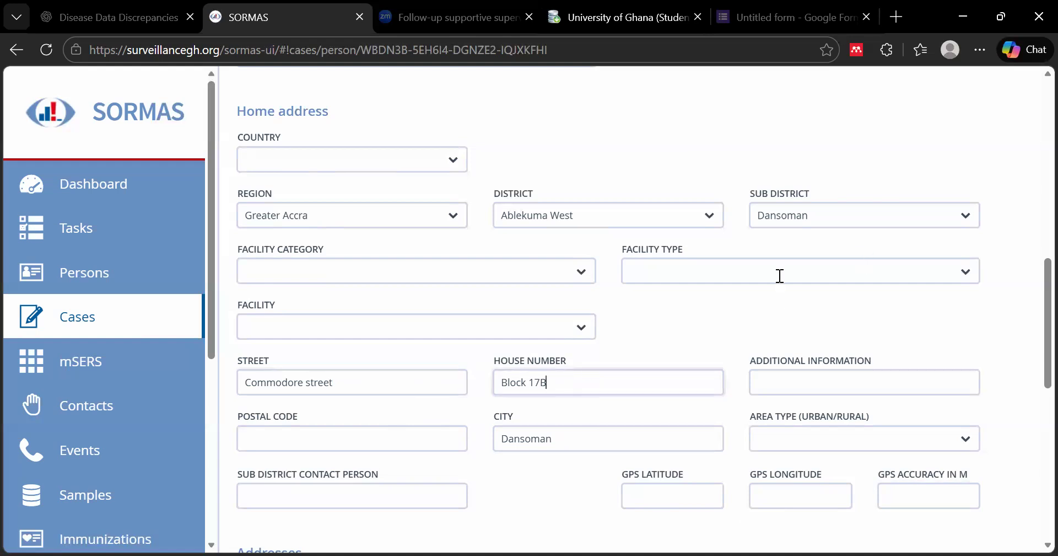
pyautogui.scroll(3, 708, 311)
pyautogui.scroll(3, 708, 311)
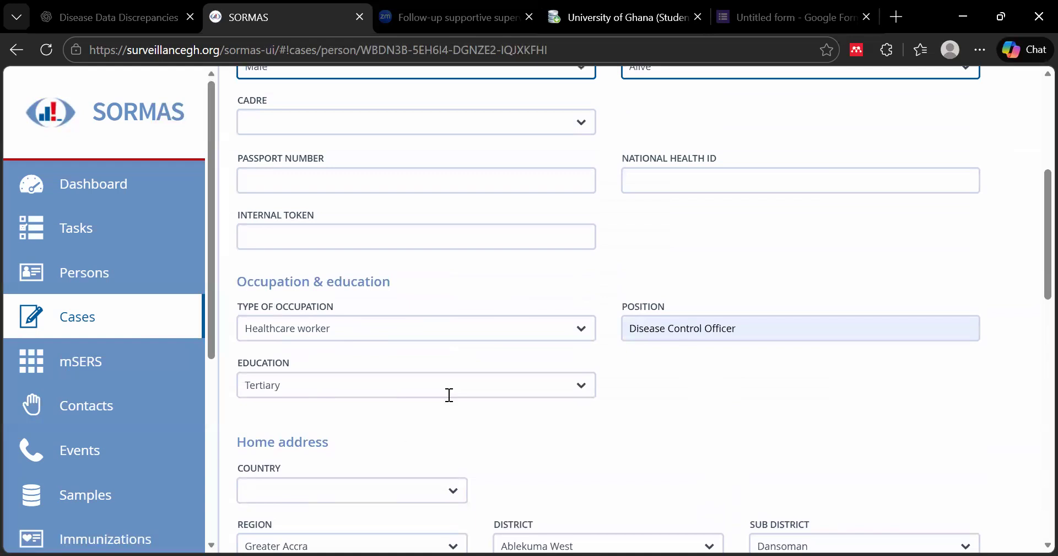
pyautogui.scroll(-4, 449, 395)
pyautogui.scroll(-4, 759, 320)
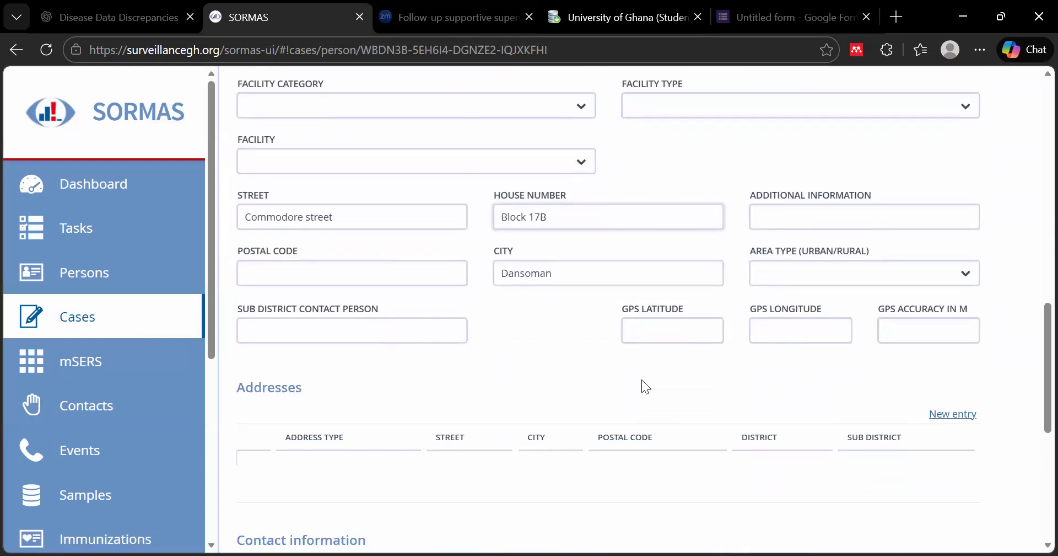
pyautogui.scroll(-3, 641, 379)
pyautogui.scroll(-4, 641, 379)
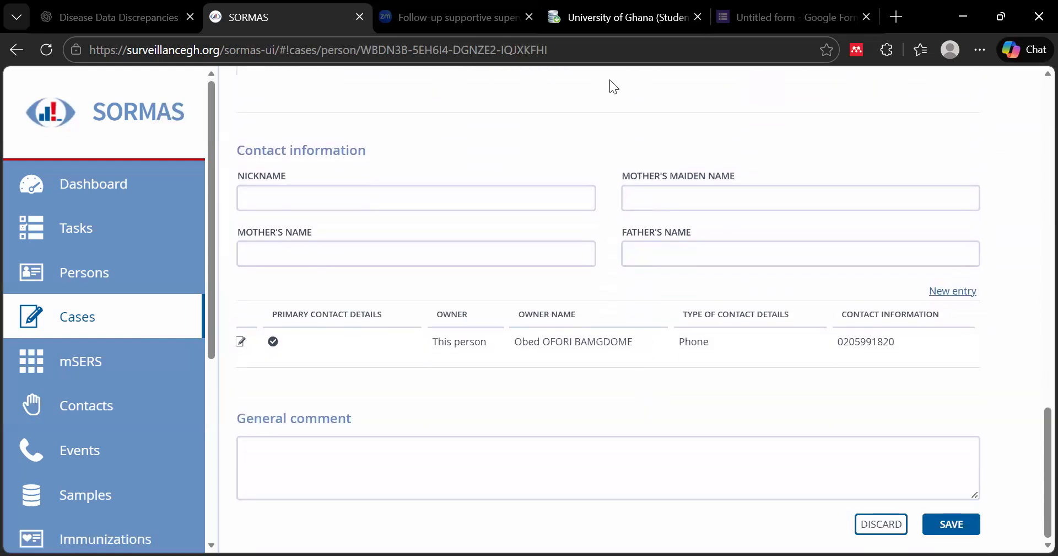
# Save the case person details and dismiss Edge's 'Update address?' prompt
pyautogui.scroll(15, 786, 373)
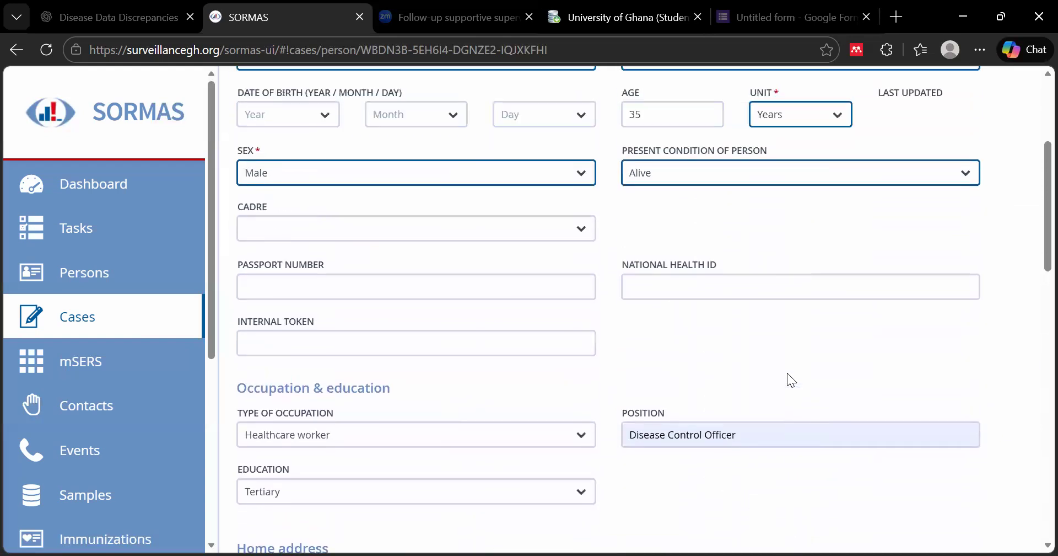
pyautogui.scroll(-19, 787, 372)
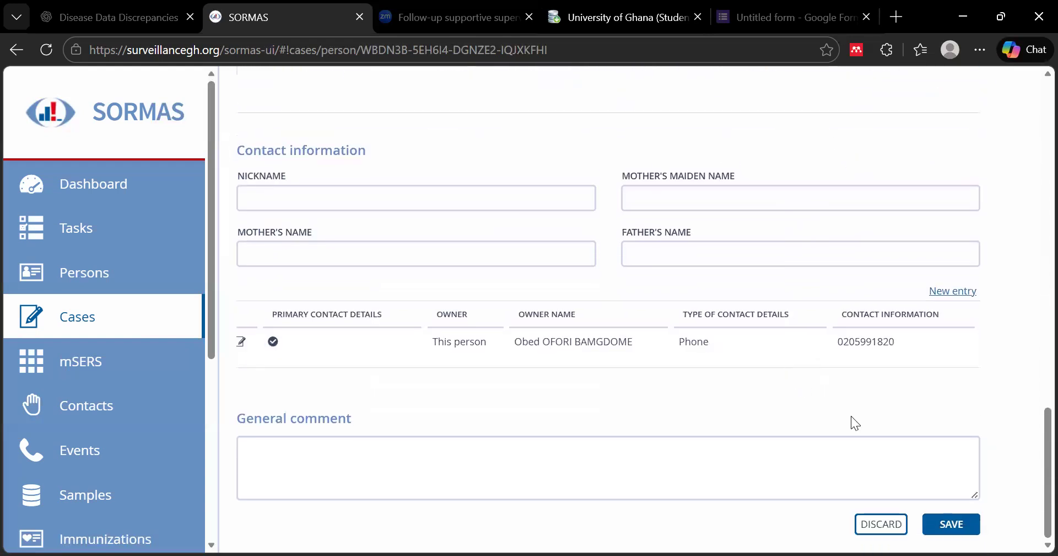
pyautogui.click(951, 527)
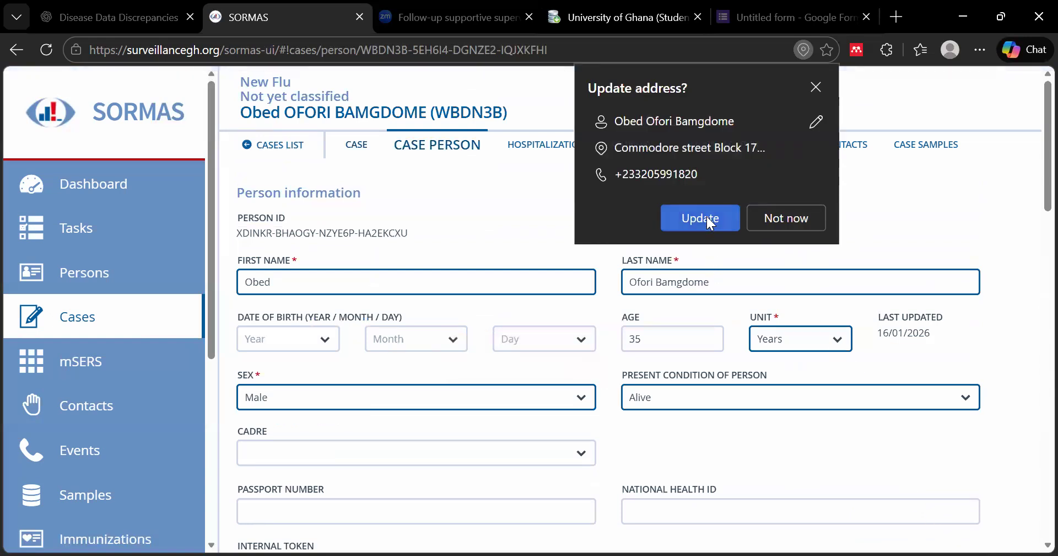
pyautogui.click(616, 267)
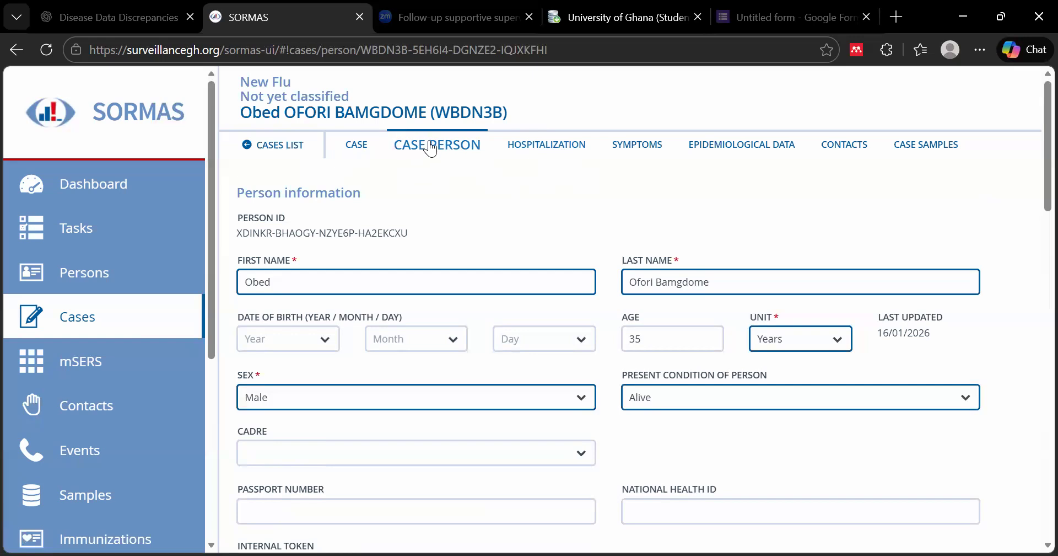
# Record hospitalization as no inpatient admission, no ICU stay, no isolation and no prior hospitalization
pyautogui.click(547, 153)
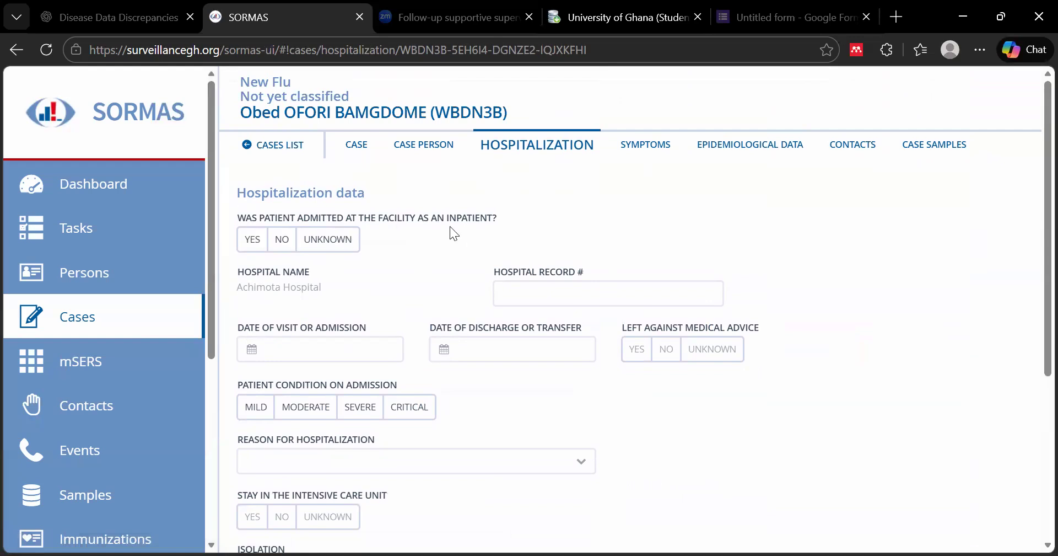
pyautogui.click(282, 241)
pyautogui.scroll(-3, 460, 293)
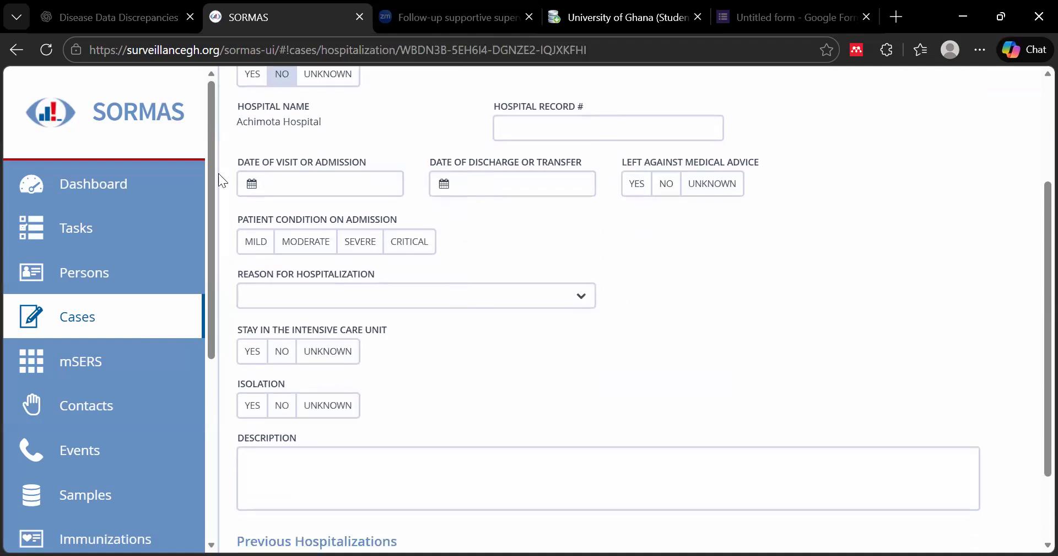
pyautogui.click(289, 413)
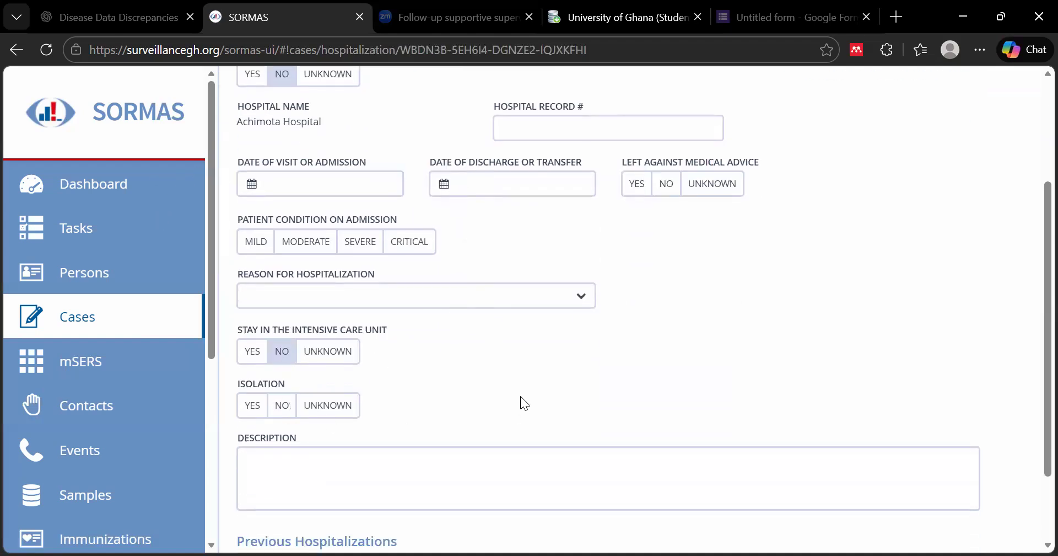
pyautogui.click(668, 187)
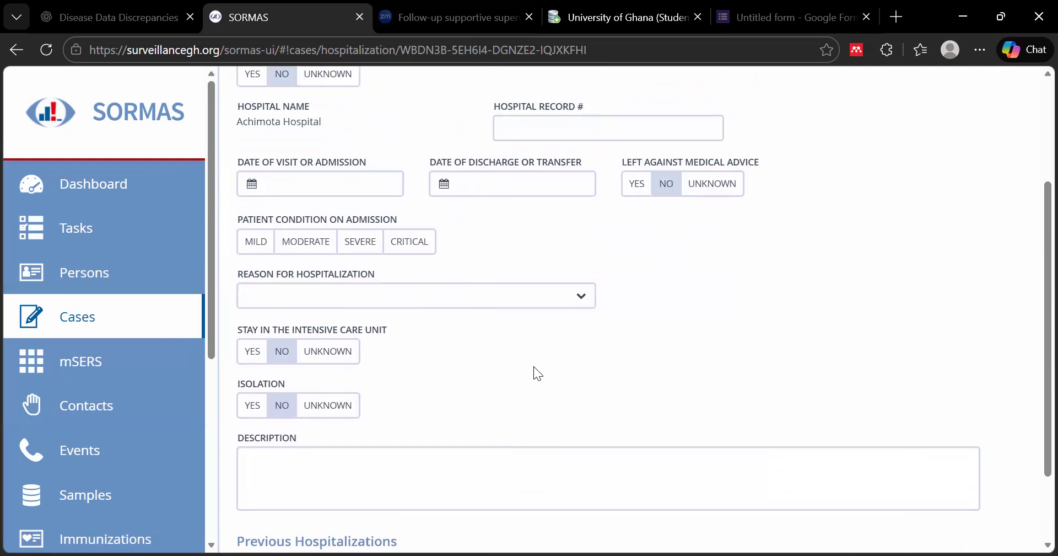
pyautogui.scroll(-1, 544, 366)
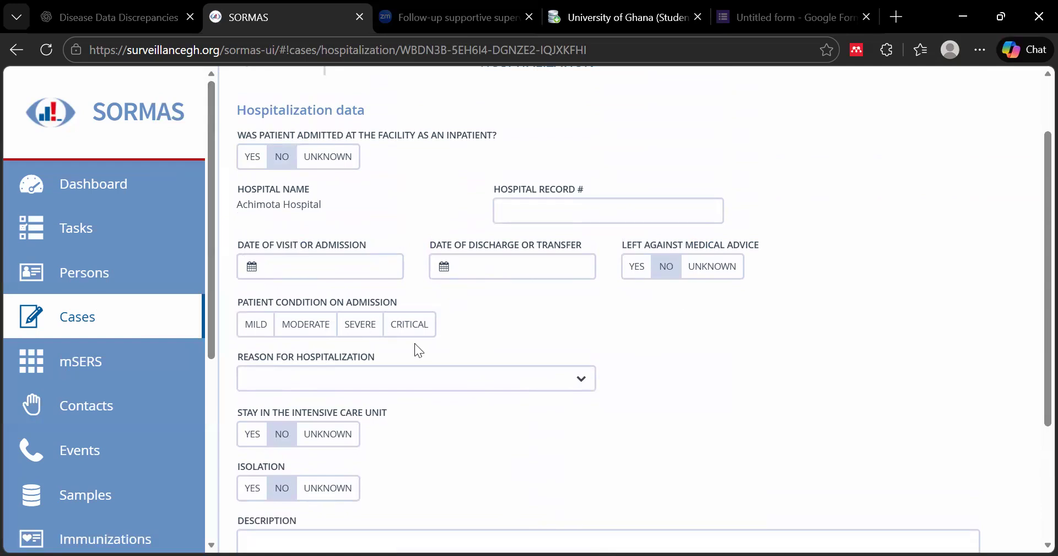
pyautogui.scroll(-1, 414, 342)
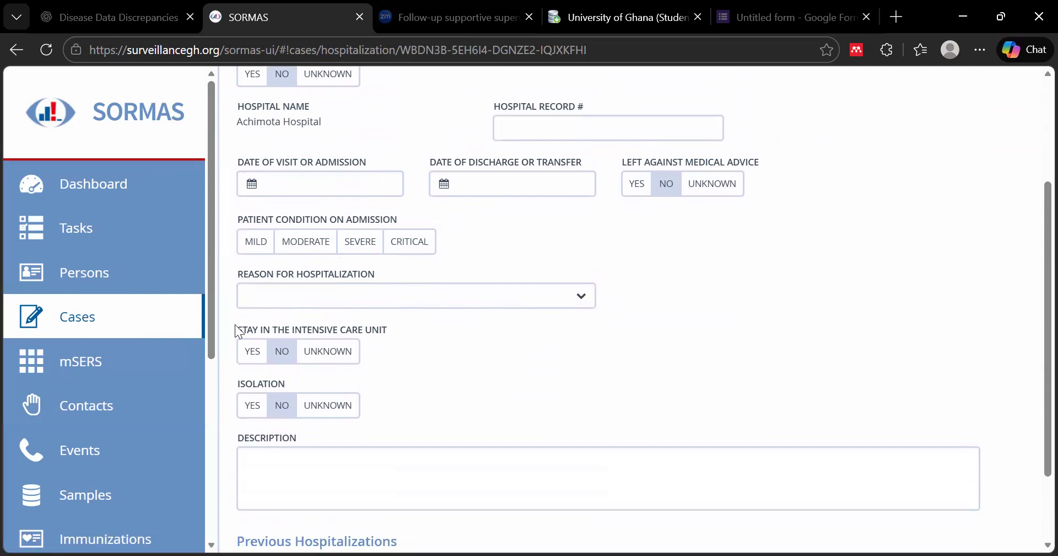
pyautogui.scroll(-2, 410, 382)
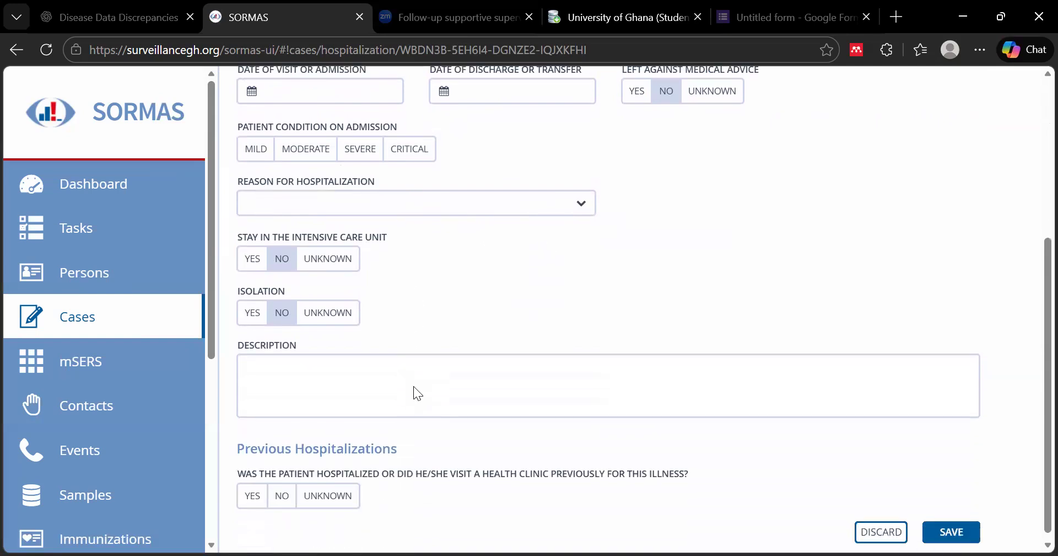
pyautogui.click(282, 488)
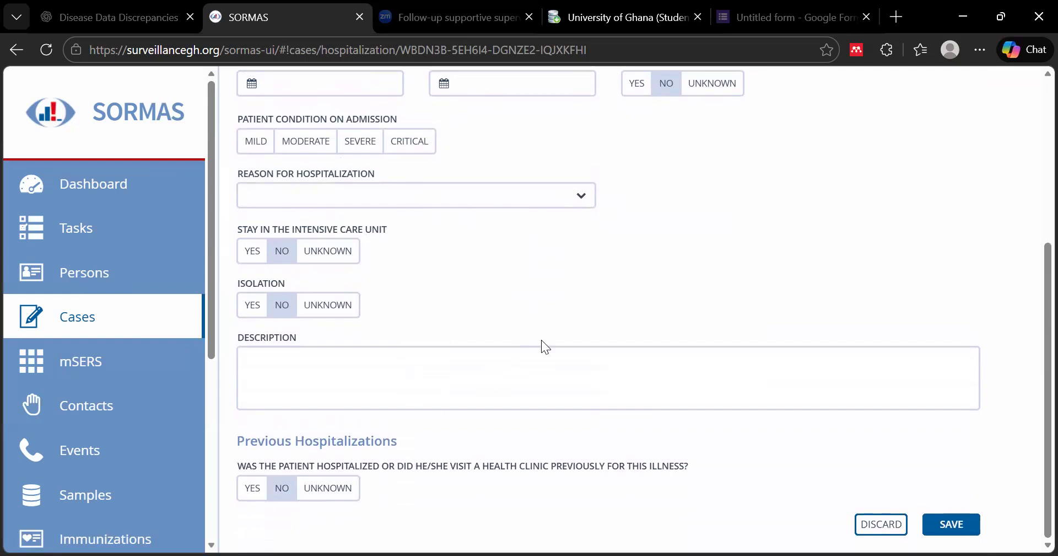
# Save the hospitalization details and go to the case's Symptoms page
pyautogui.scroll(4, 863, 472)
pyautogui.scroll(-4, 888, 488)
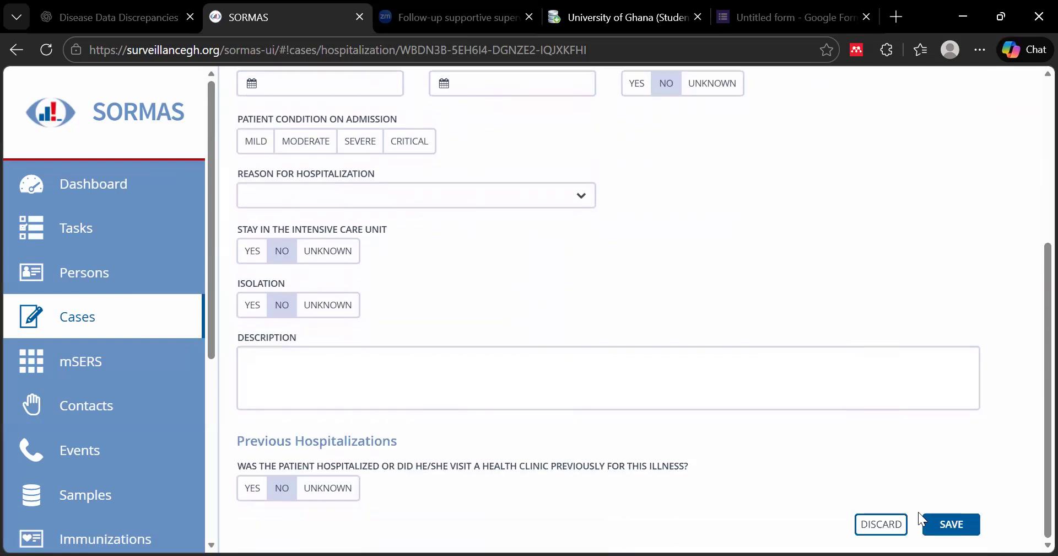
pyautogui.click(964, 526)
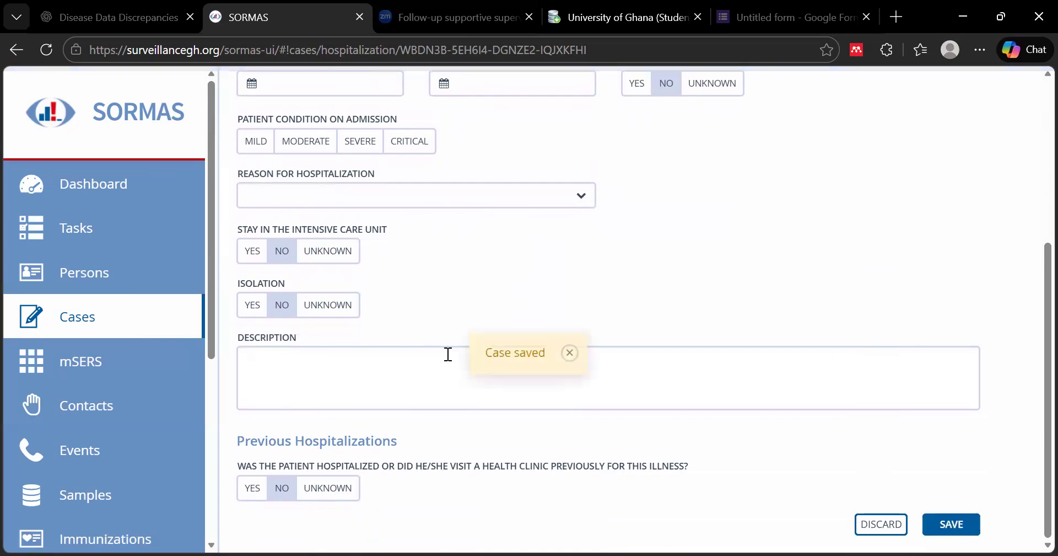
pyautogui.click(569, 352)
pyautogui.scroll(5, 681, 362)
pyautogui.scroll(1, 682, 362)
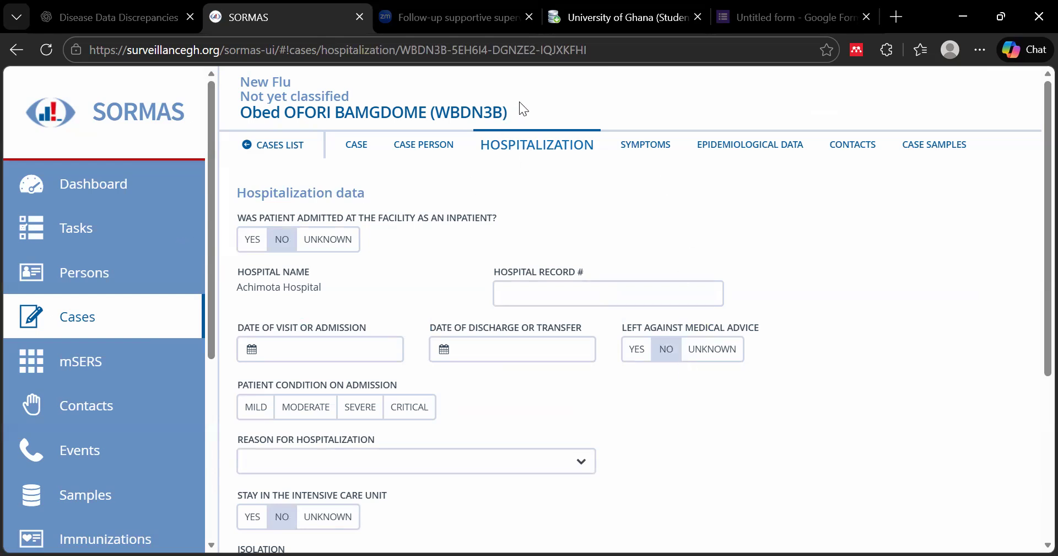
pyautogui.click(651, 155)
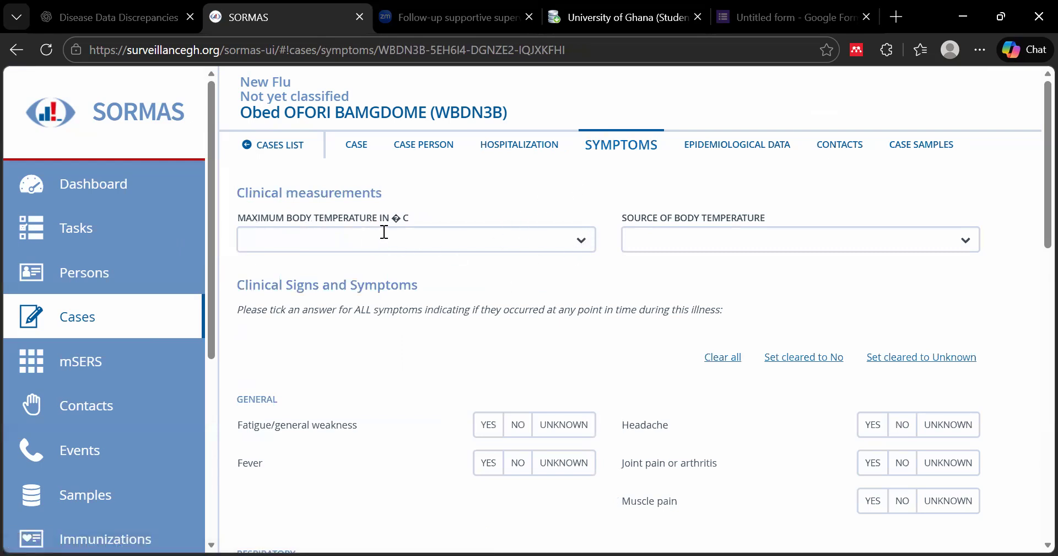
# Set maximum body temperature to 37.6 °C with source Non-contact (infrared)
pyautogui.click(576, 243)
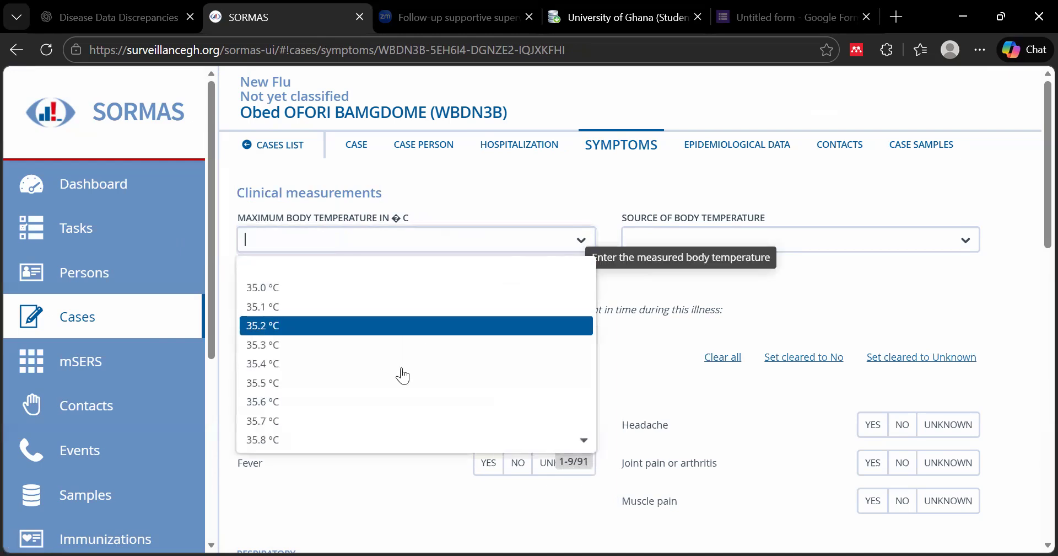
pyautogui.click(584, 441)
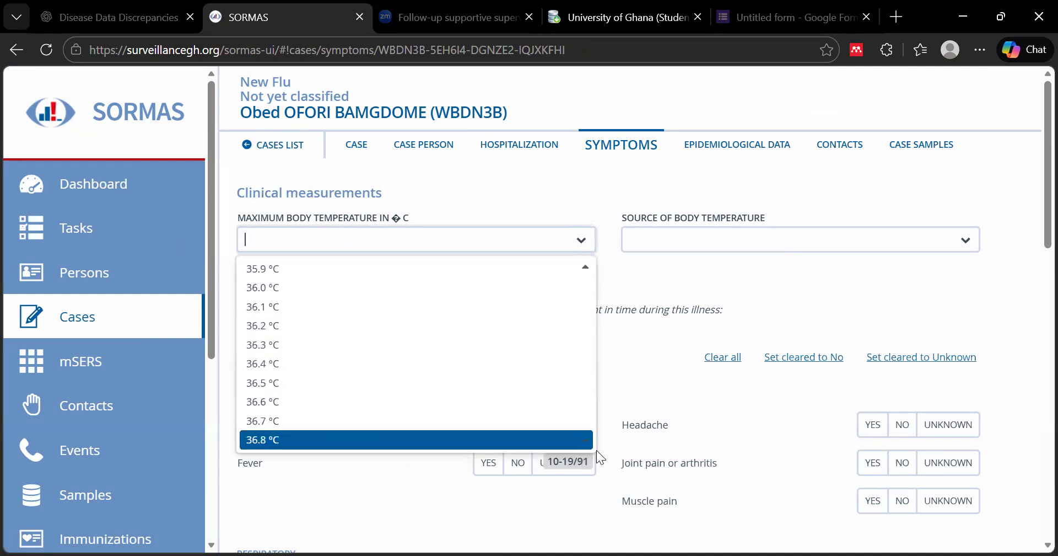
pyautogui.click(577, 439)
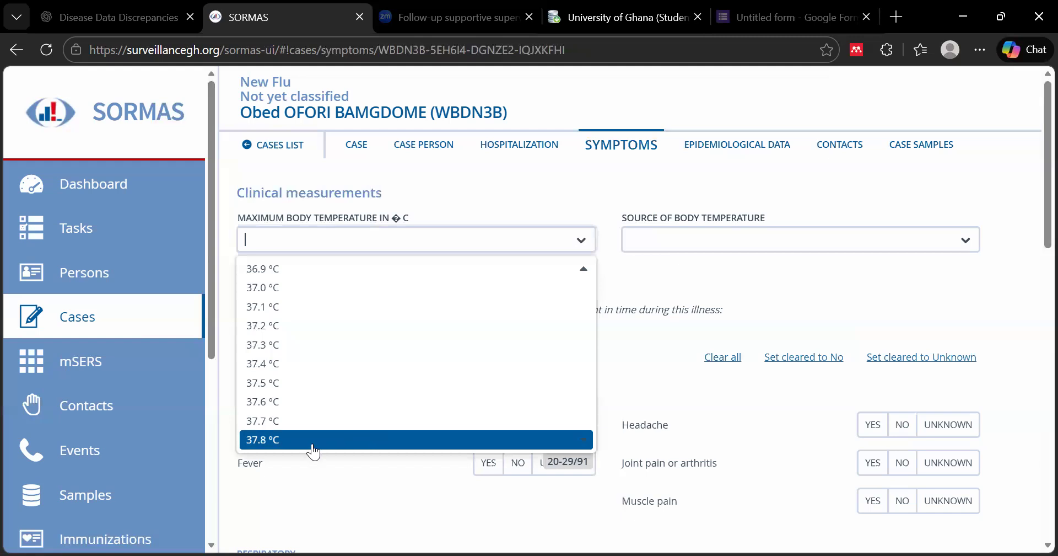
pyautogui.click(274, 401)
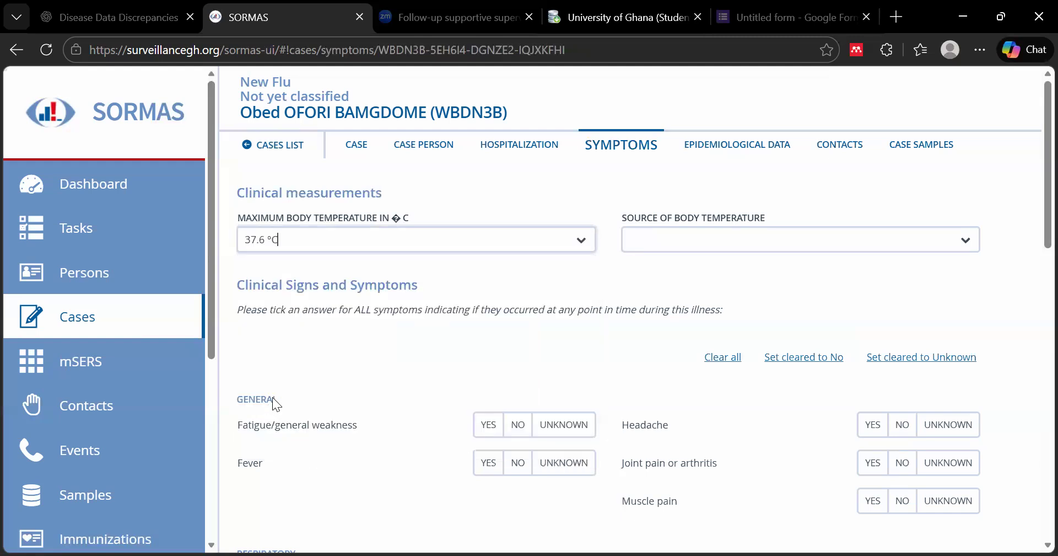
pyautogui.click(964, 240)
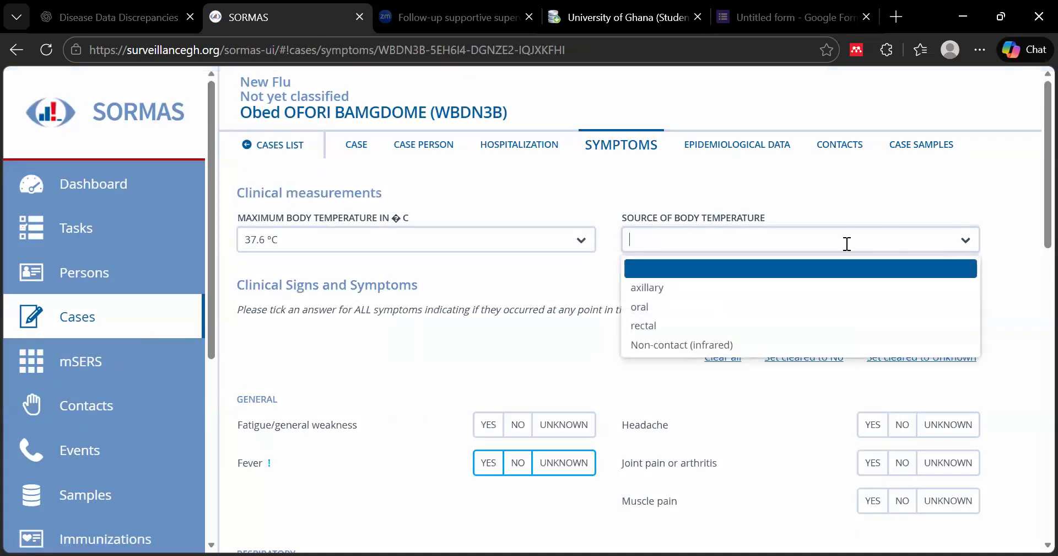
pyautogui.click(700, 348)
pyautogui.scroll(-1, 505, 339)
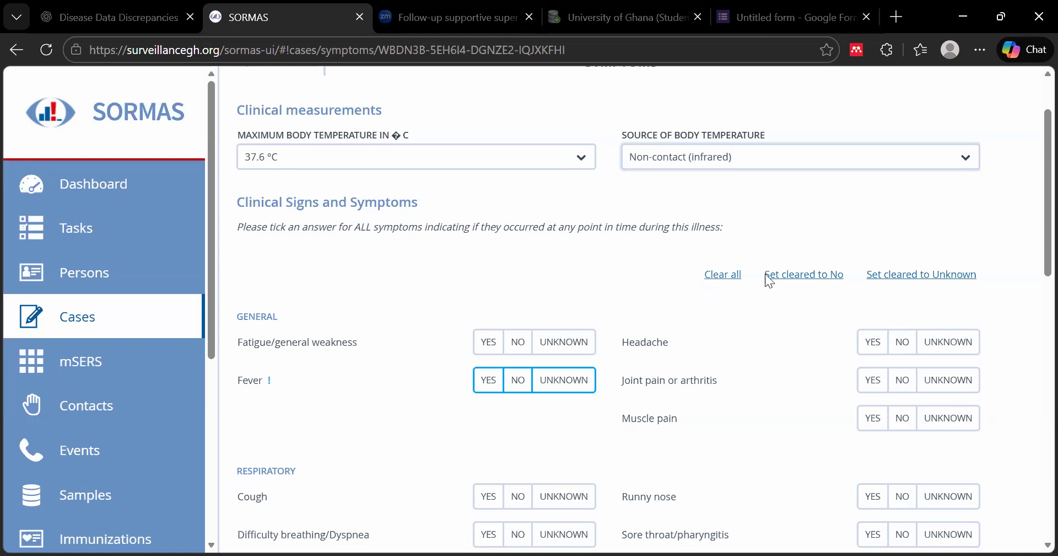
# Set all symptoms to No, then mark Fever, Runny nose, Sore throat and Dyspnea as Yes
pyautogui.click(716, 285)
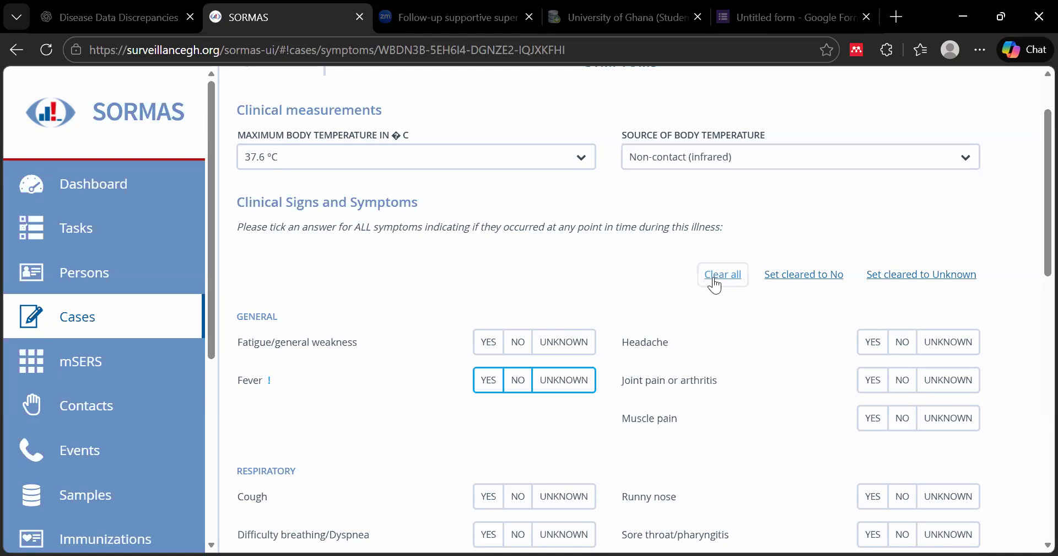
pyautogui.click(792, 279)
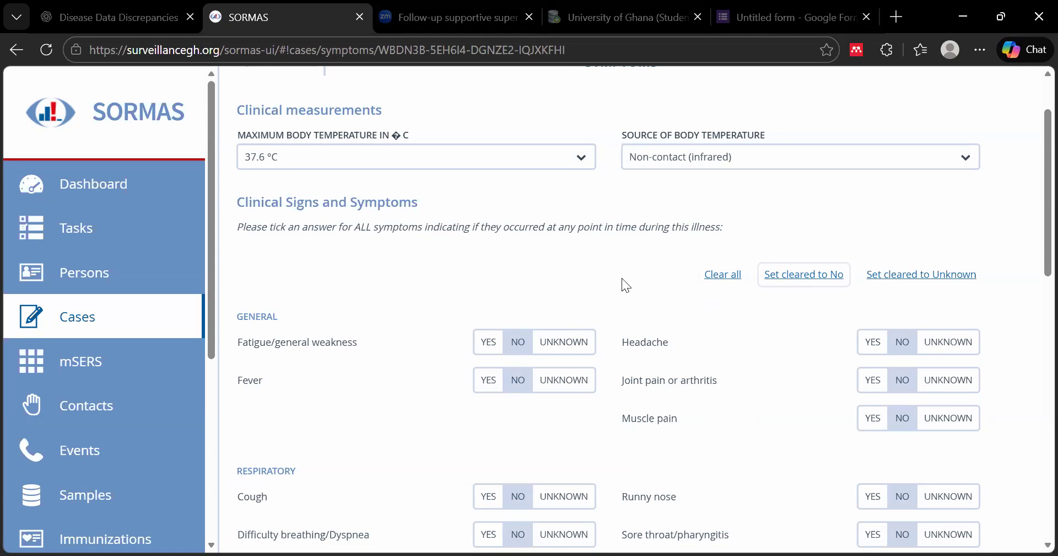
pyautogui.scroll(-2, 786, 359)
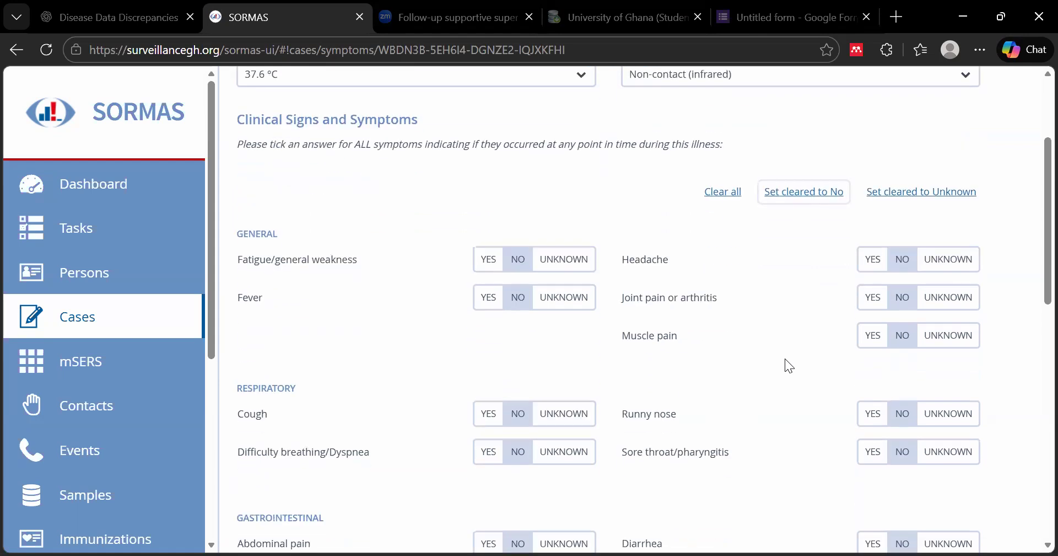
pyautogui.scroll(3, 400, 216)
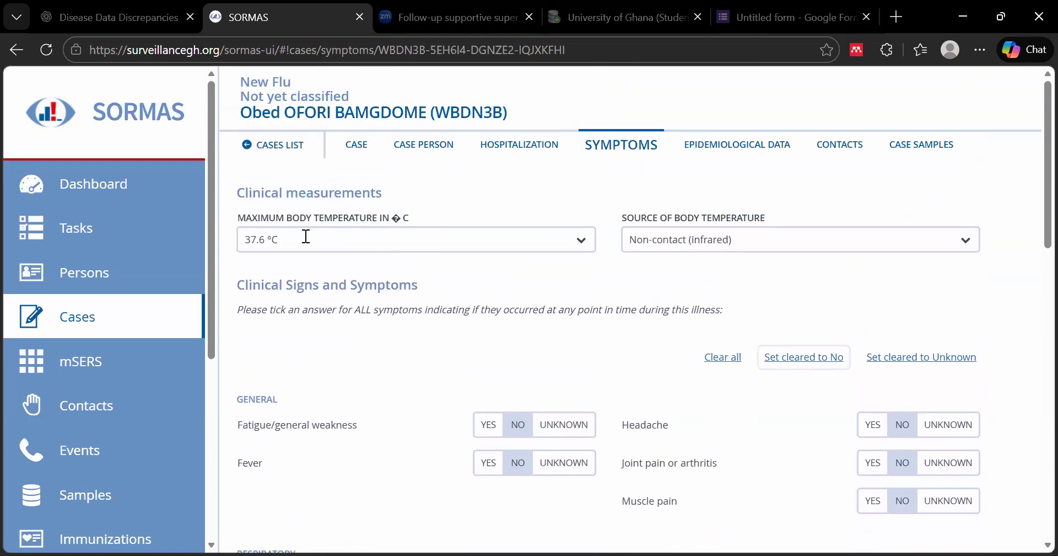
pyautogui.scroll(-2, 448, 410)
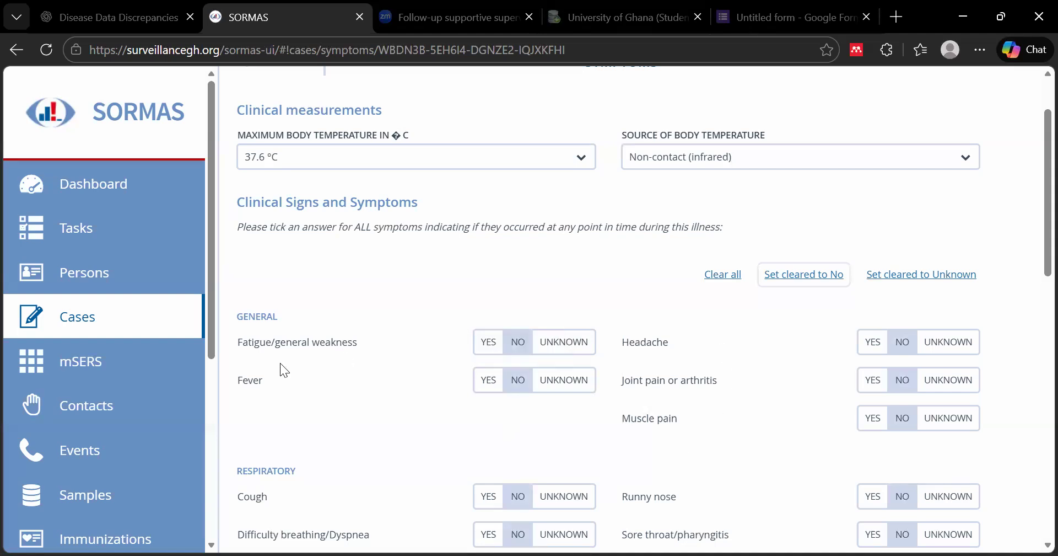
pyautogui.click(491, 383)
pyautogui.scroll(-3, 850, 419)
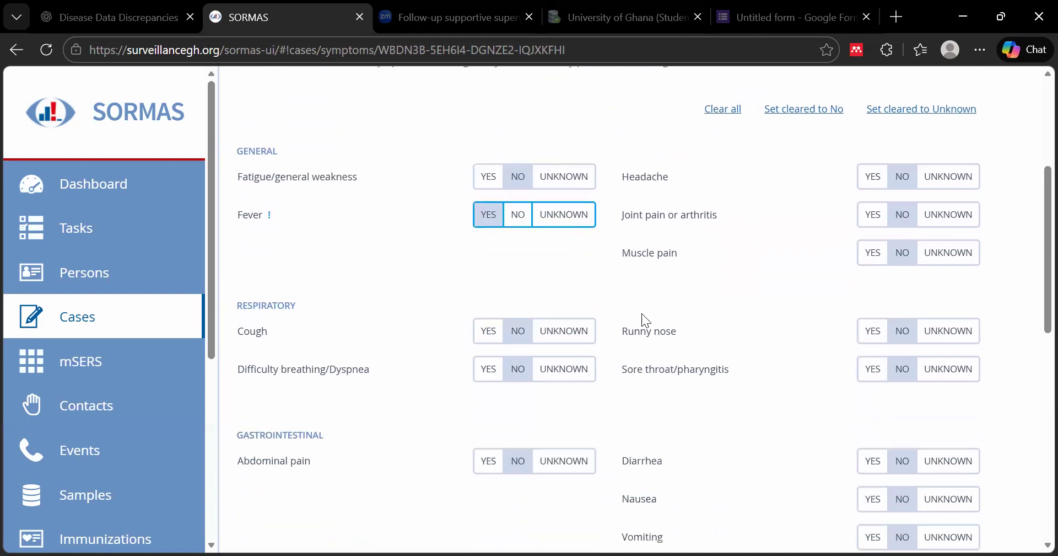
pyautogui.click(869, 333)
pyautogui.scroll(-2, 699, 488)
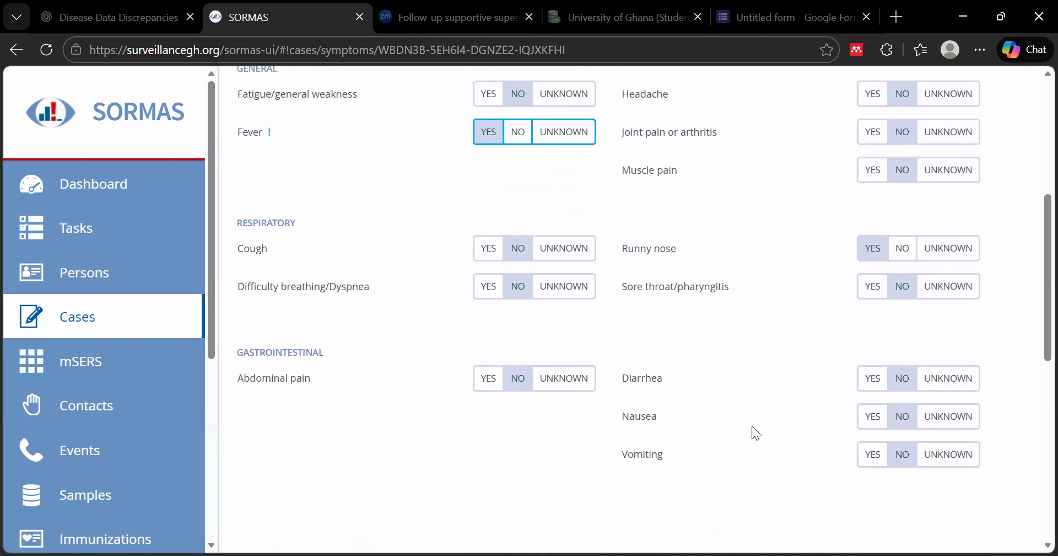
pyautogui.click(876, 291)
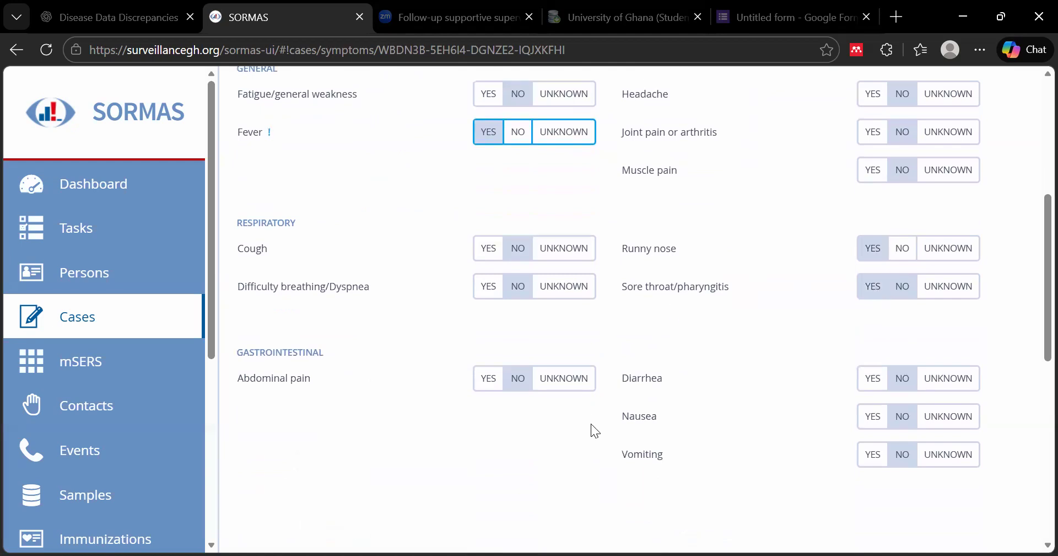
pyautogui.click(486, 289)
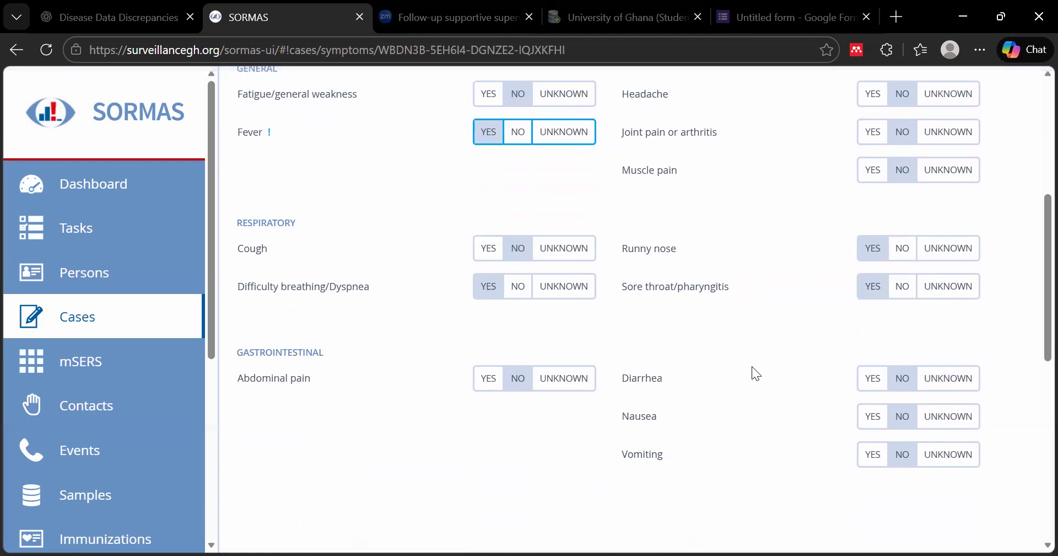
# Choose Fever as the first symptom and save the symptoms
pyautogui.scroll(-3, 799, 373)
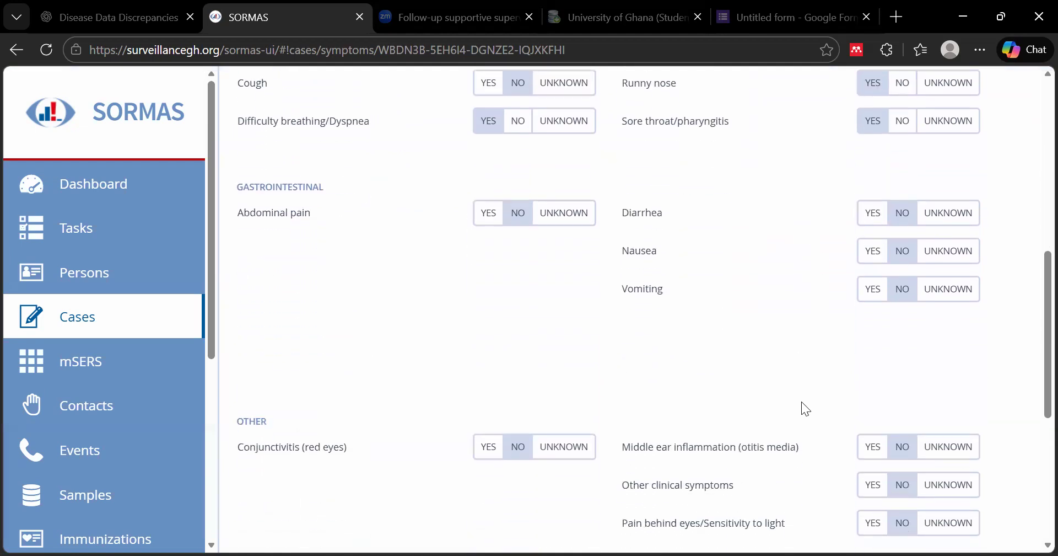
pyautogui.scroll(-3, 781, 265)
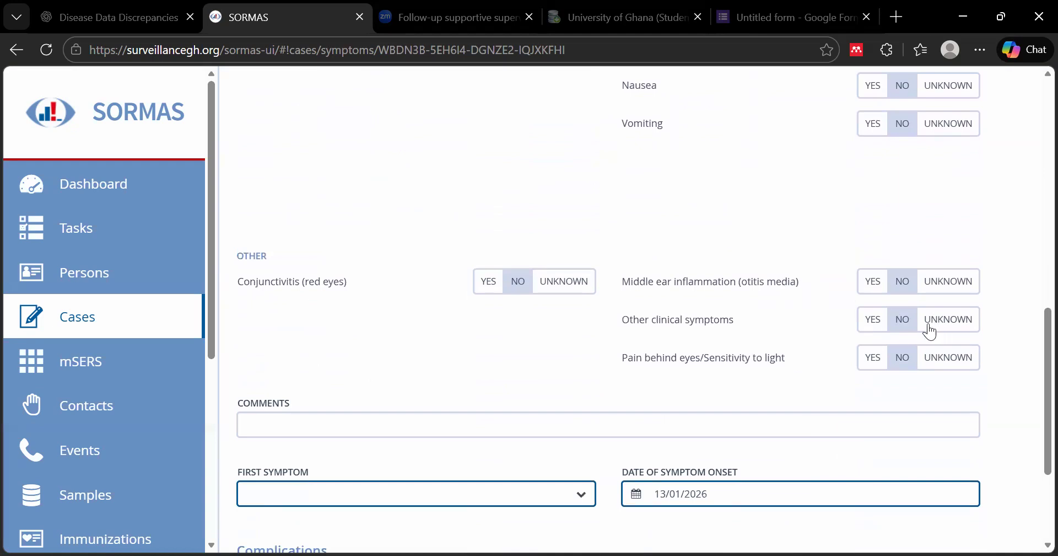
pyautogui.scroll(-3, 558, 400)
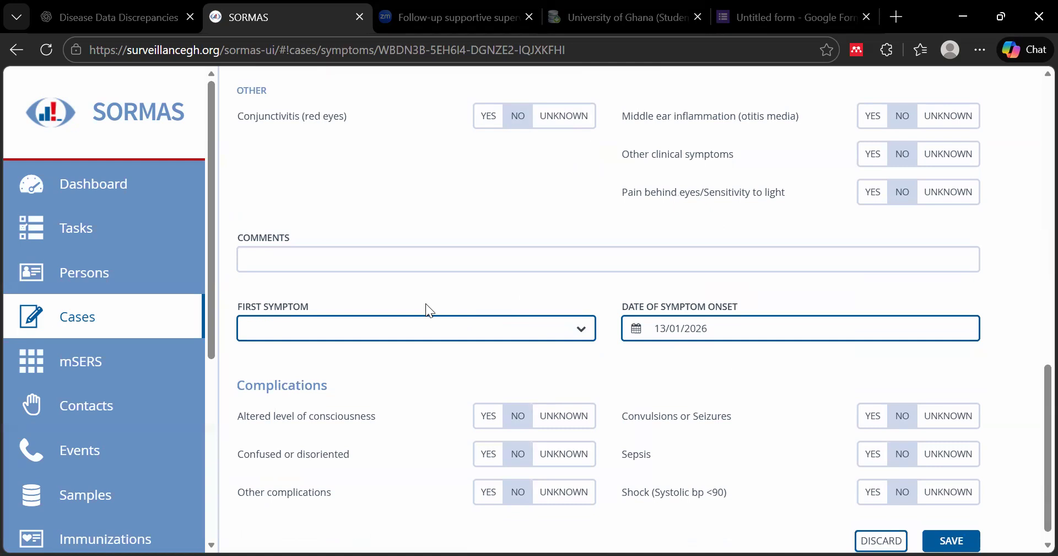
pyautogui.click(581, 333)
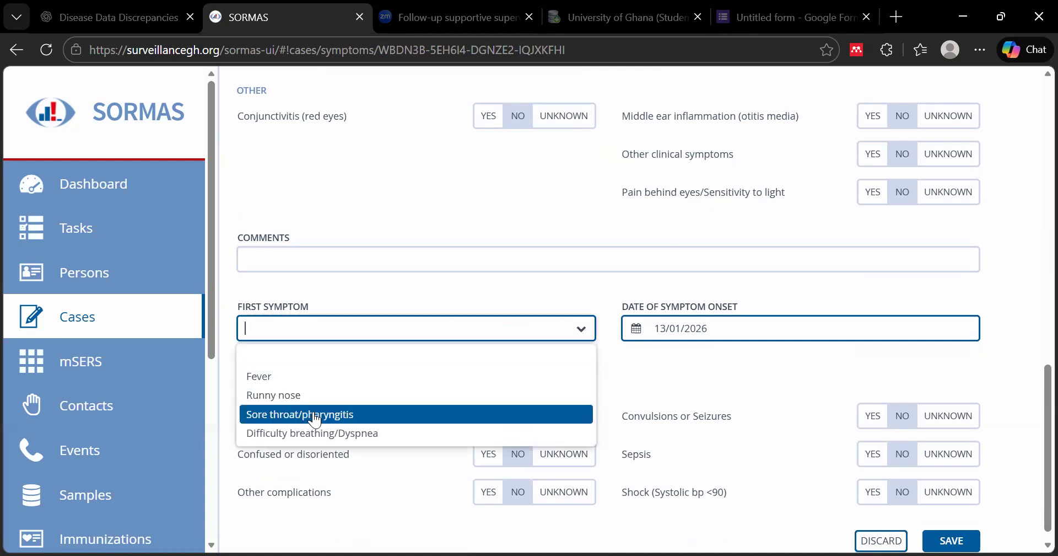
pyautogui.click(310, 378)
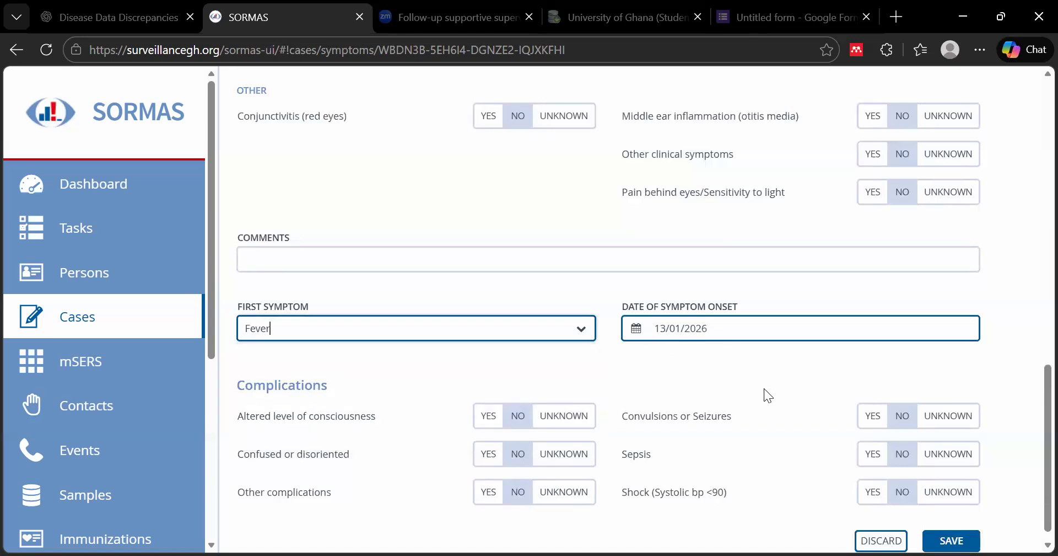
pyautogui.scroll(-1, 764, 388)
pyautogui.scroll(15, 805, 381)
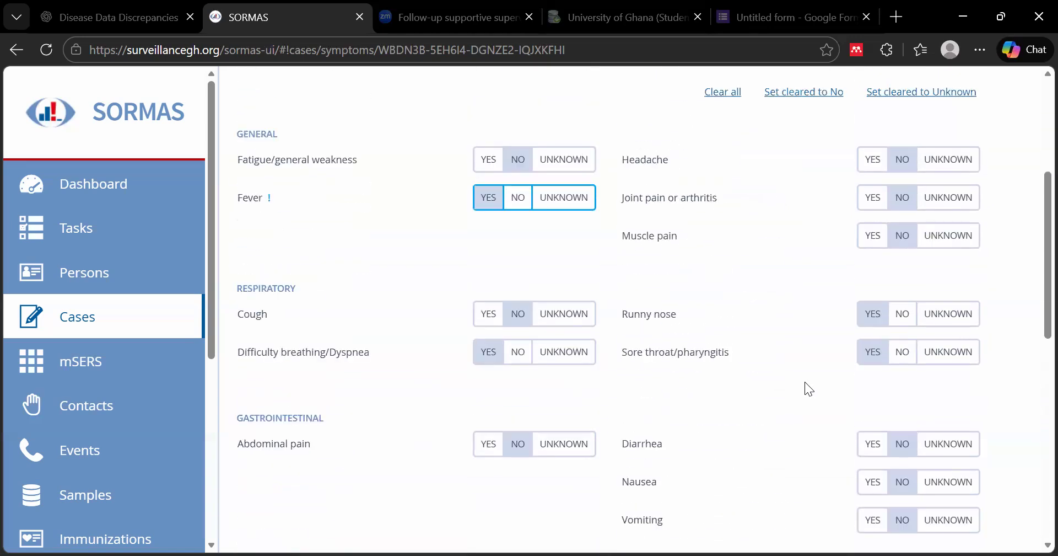
pyautogui.scroll(-15, 803, 382)
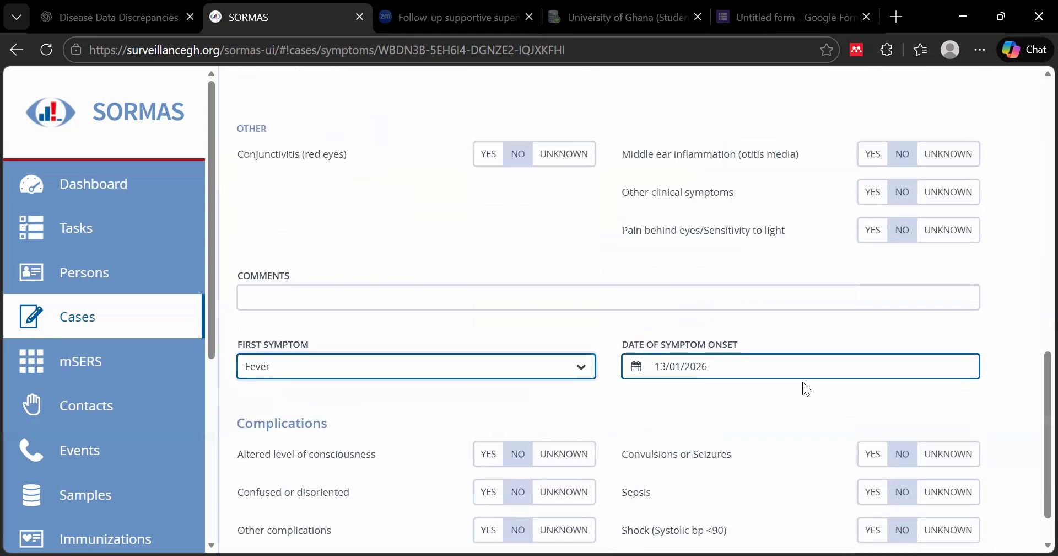
pyautogui.click(952, 523)
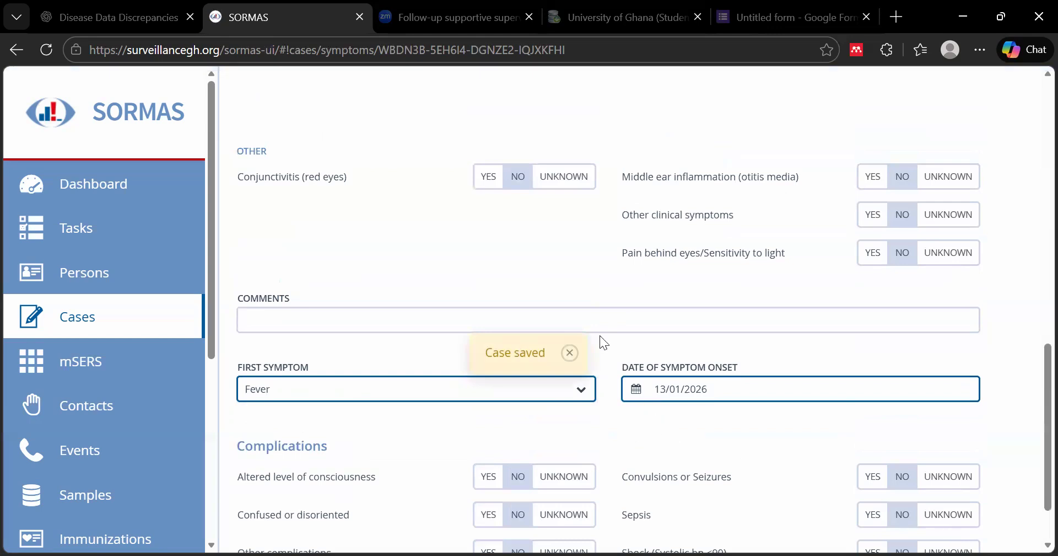
pyautogui.scroll(12, 600, 333)
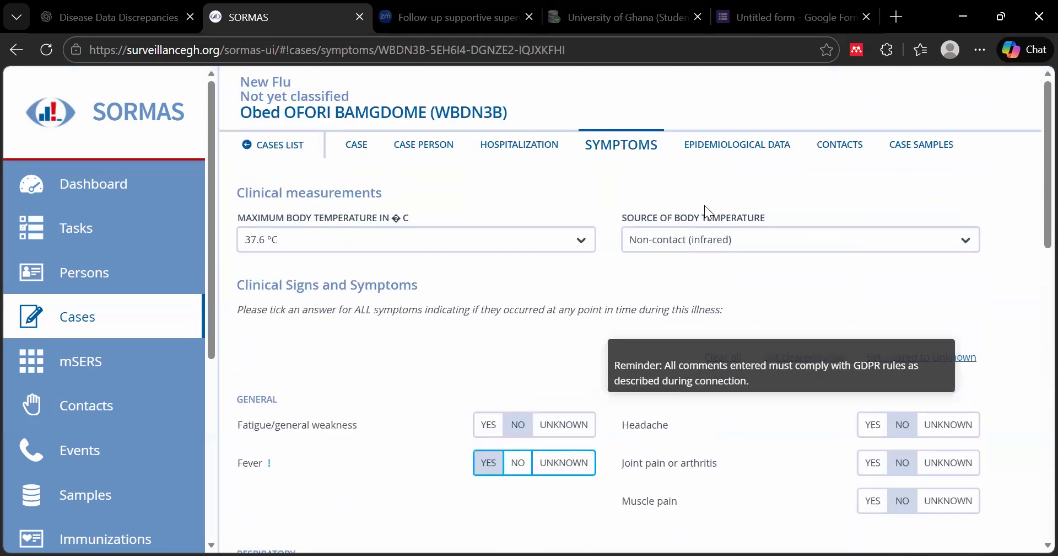
# Set Exposure Details Known to YES on Epidemiological Data, then go to Case Samples
pyautogui.click(736, 146)
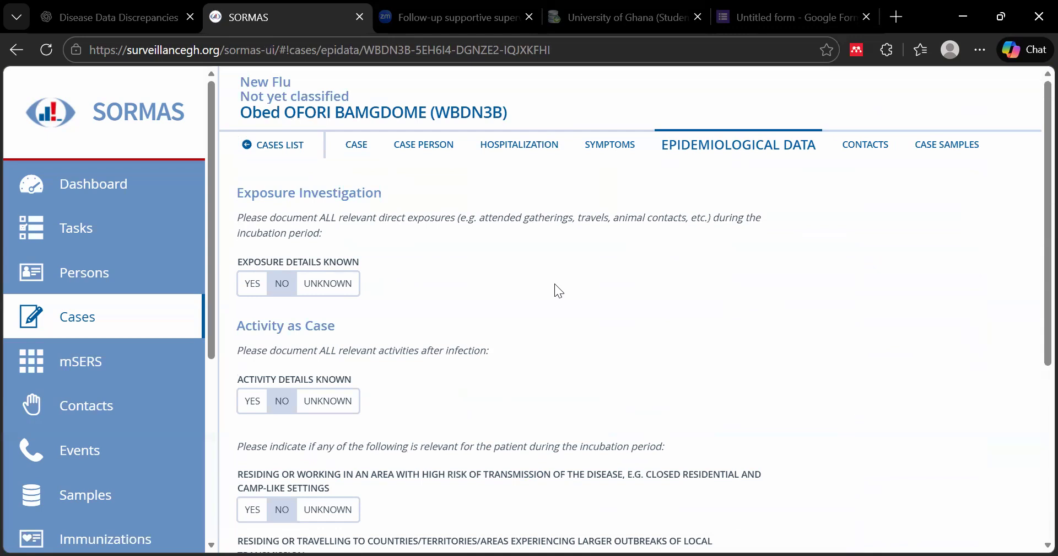
pyautogui.scroll(-2, 555, 283)
pyautogui.scroll(-5, 552, 283)
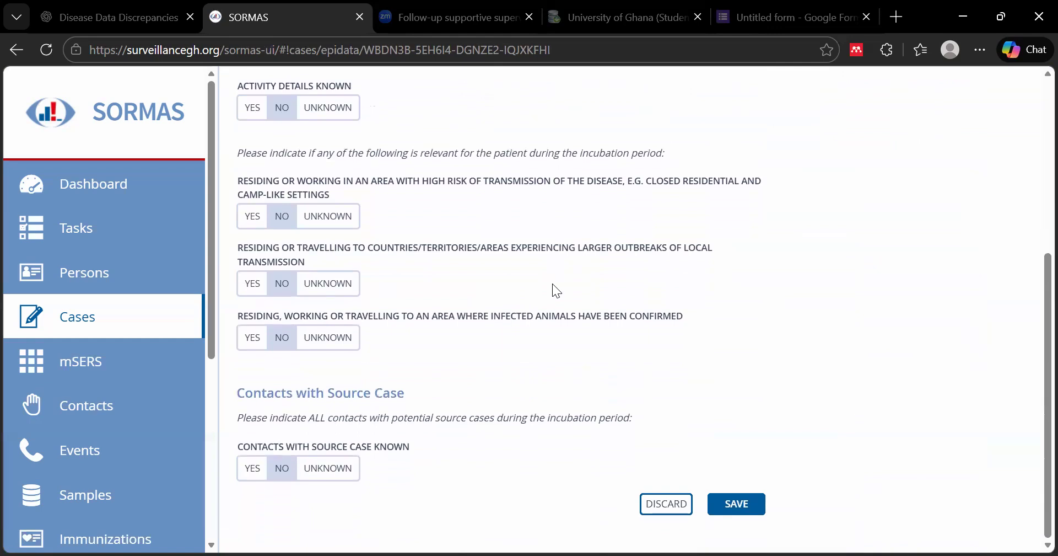
pyautogui.scroll(7, 553, 283)
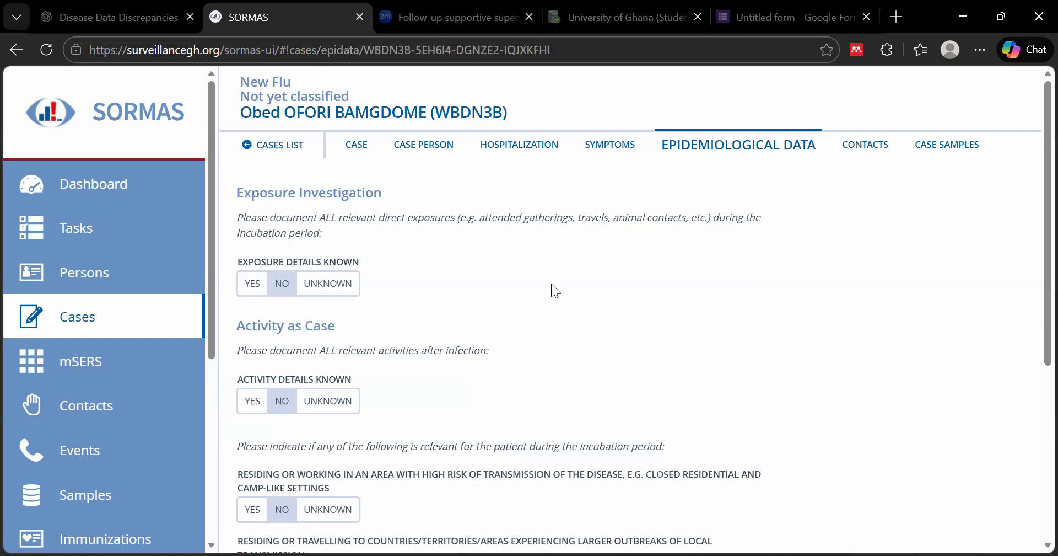
pyautogui.click(253, 283)
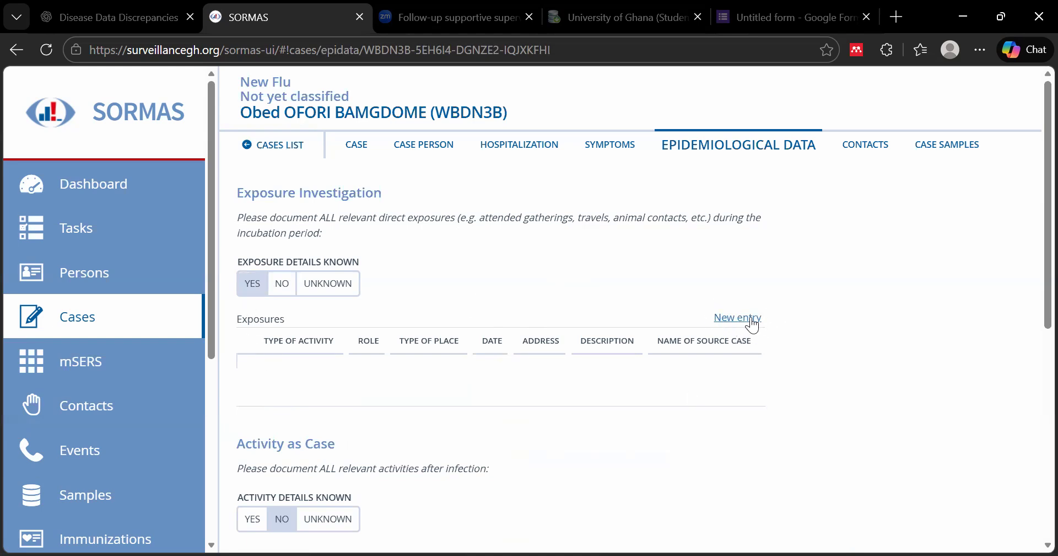
pyautogui.scroll(-7, 648, 342)
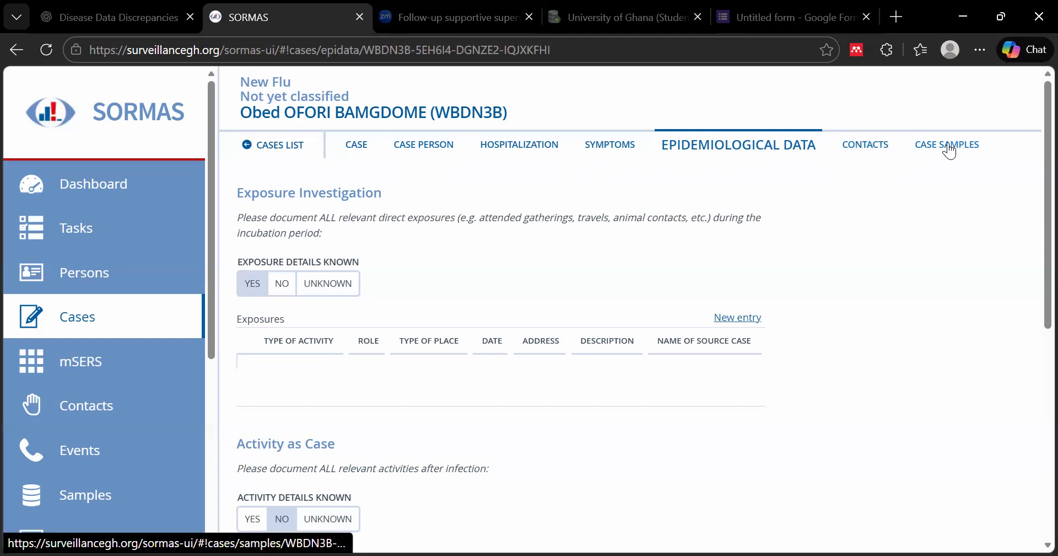
pyautogui.click(908, 161)
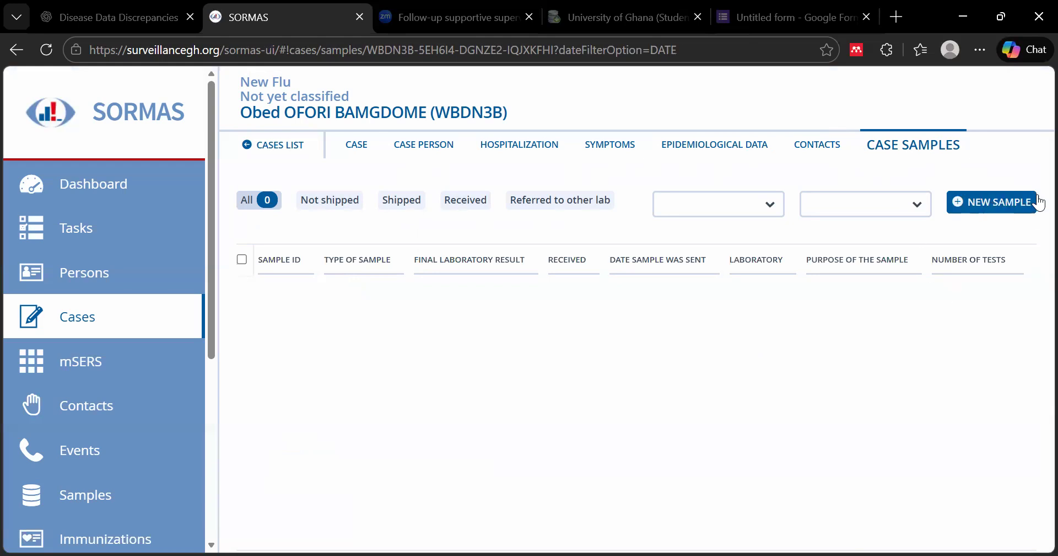
# Start a new sample collected 16/01/2026 with sample type Nasopharyngeal swab
pyautogui.click(995, 213)
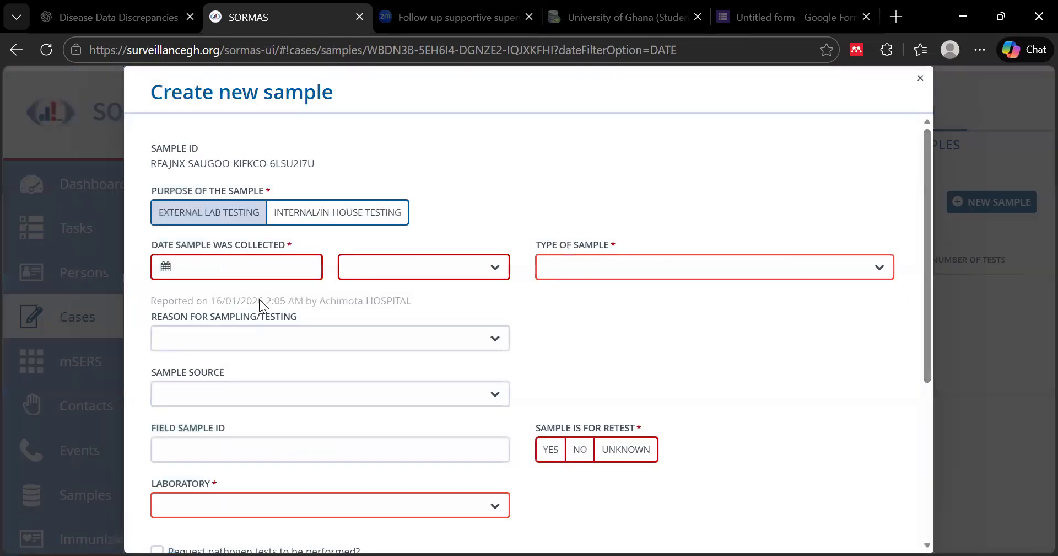
pyautogui.click(165, 267)
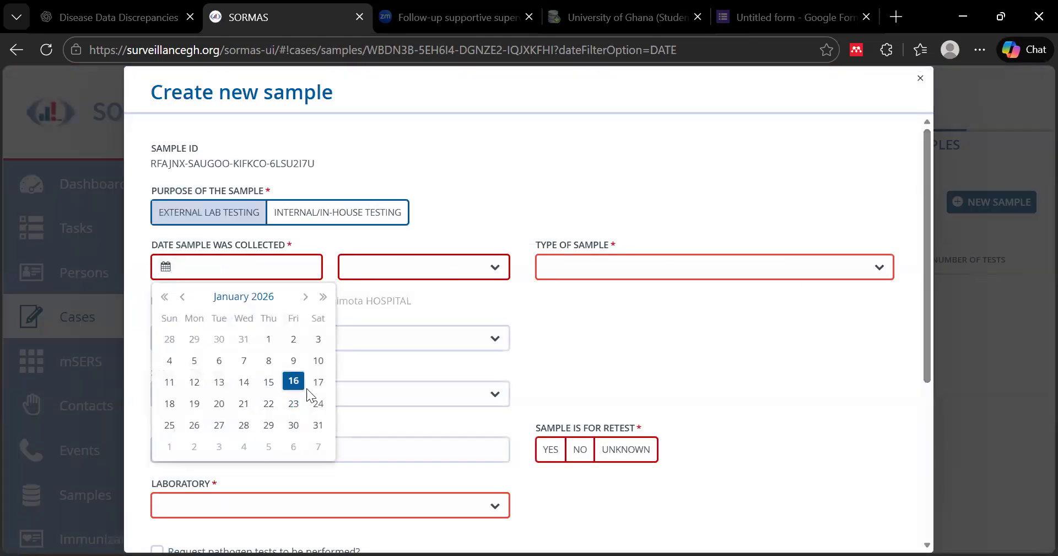
pyautogui.click(295, 385)
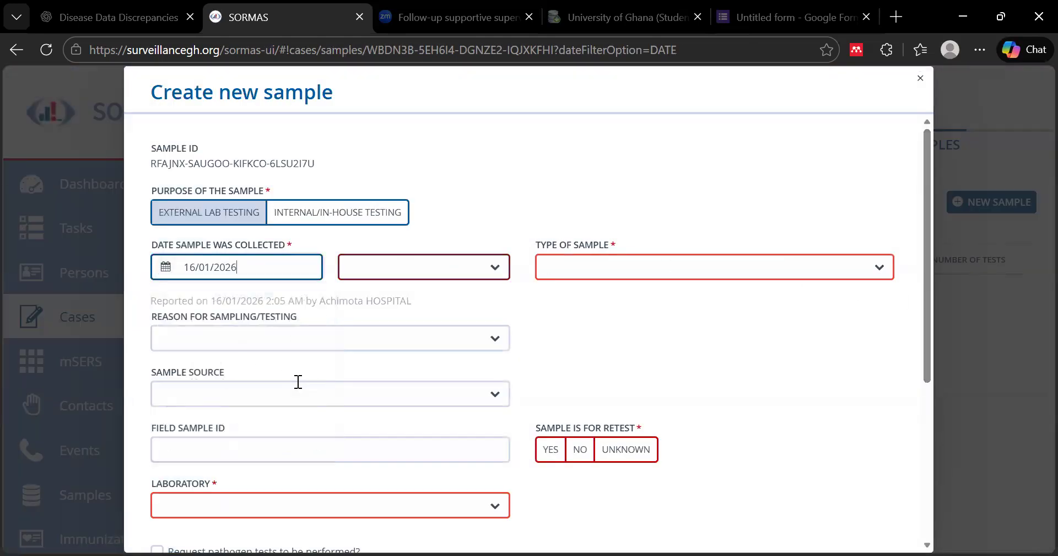
pyautogui.click(880, 270)
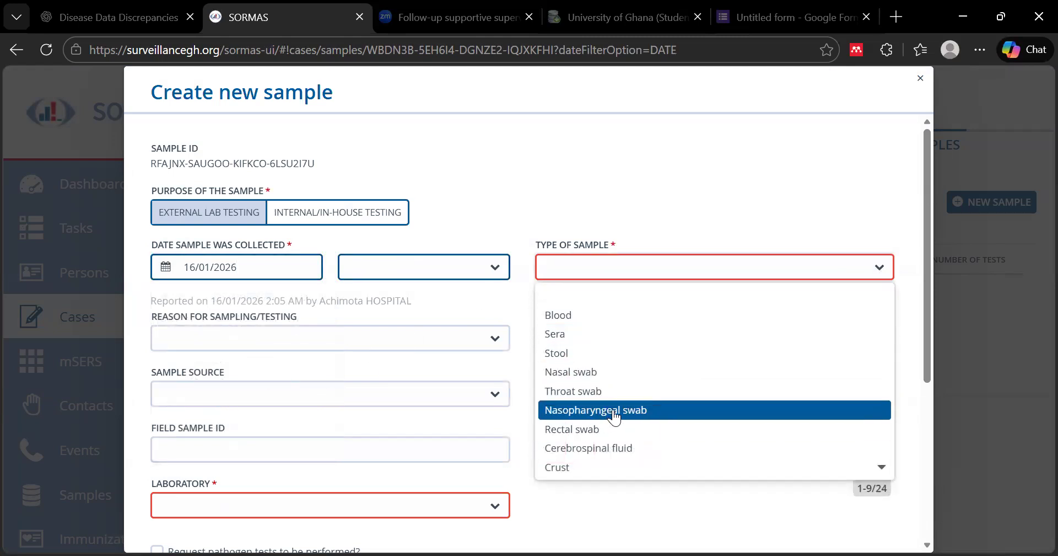
pyautogui.click(576, 410)
# Set the sampling reason to Presence of symptoms and the sample source to Human
pyautogui.click(501, 342)
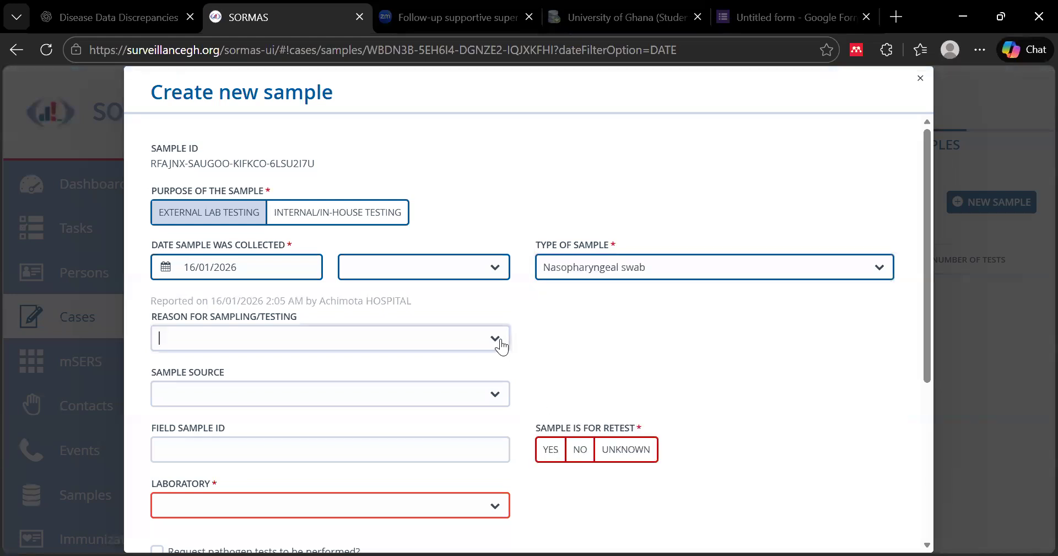
pyautogui.click(349, 383)
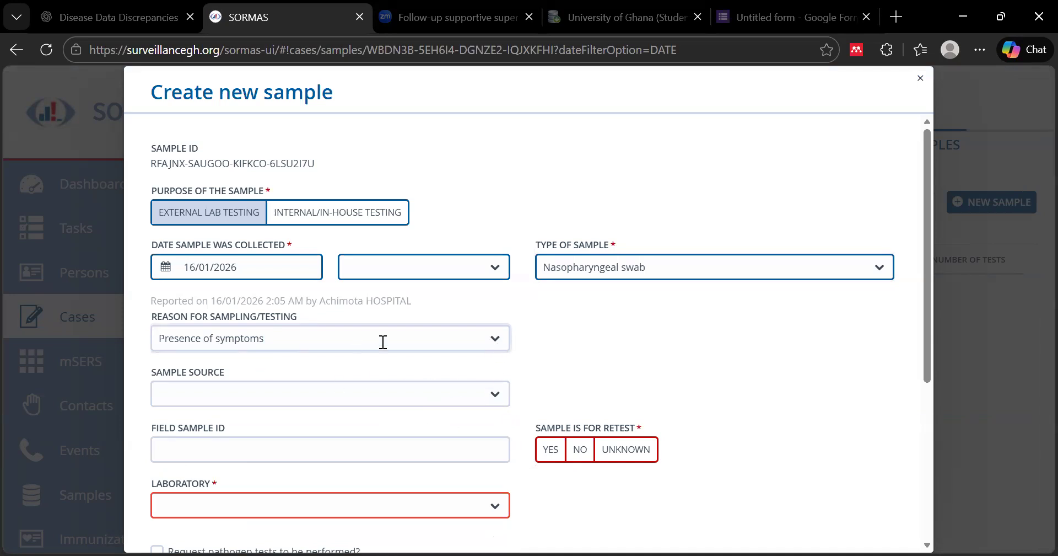
pyautogui.click(496, 338)
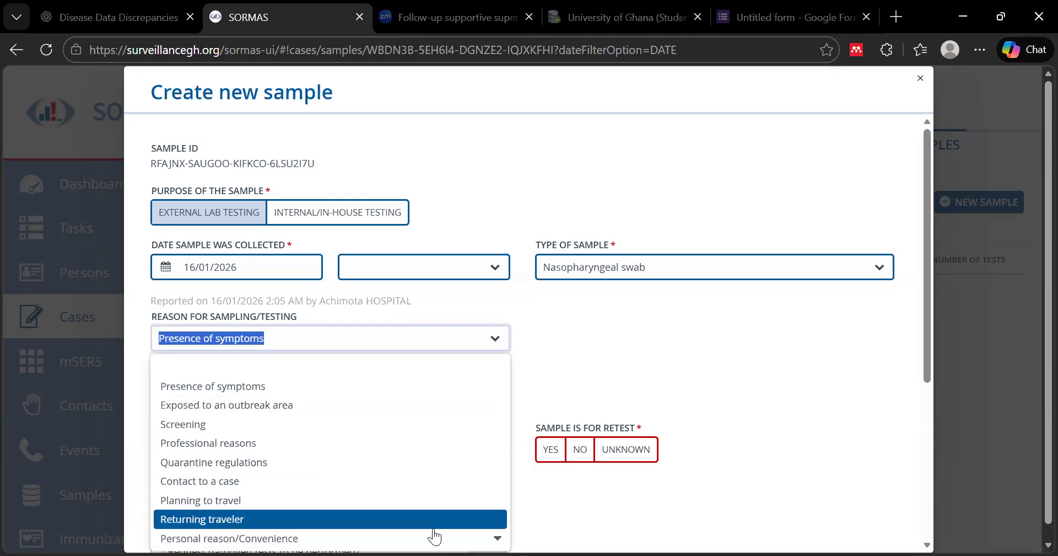
pyautogui.click(240, 388)
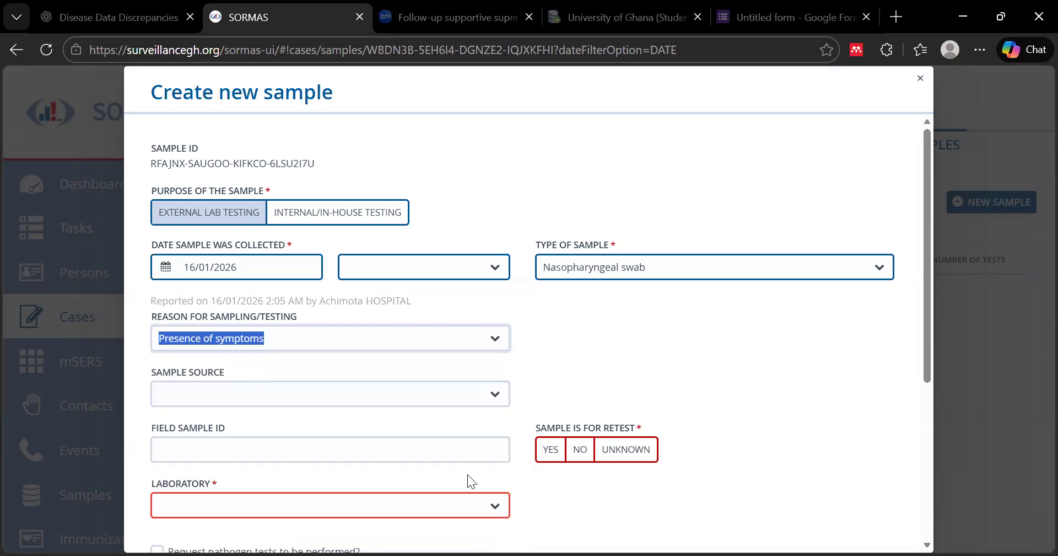
pyautogui.click(498, 395)
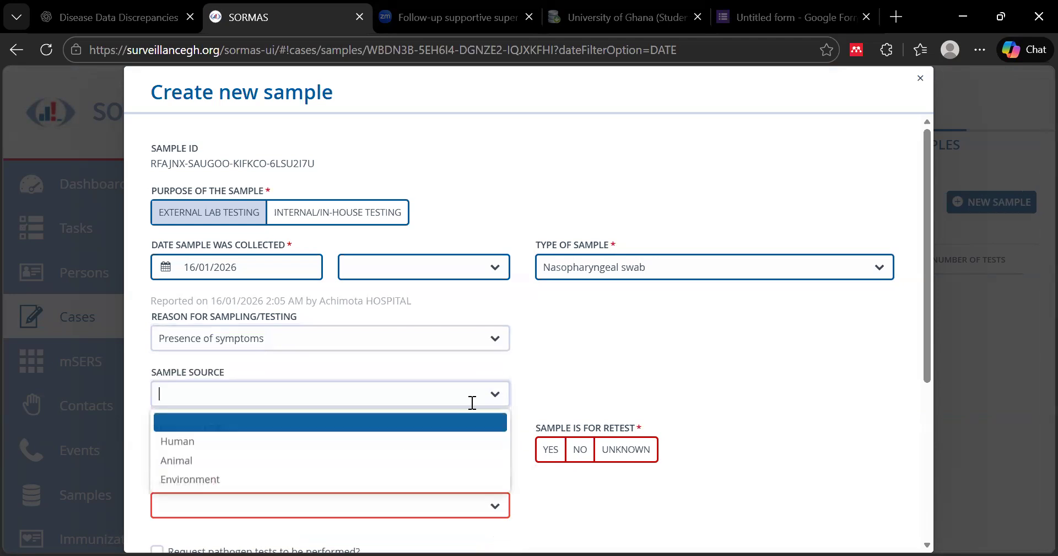
pyautogui.click(213, 441)
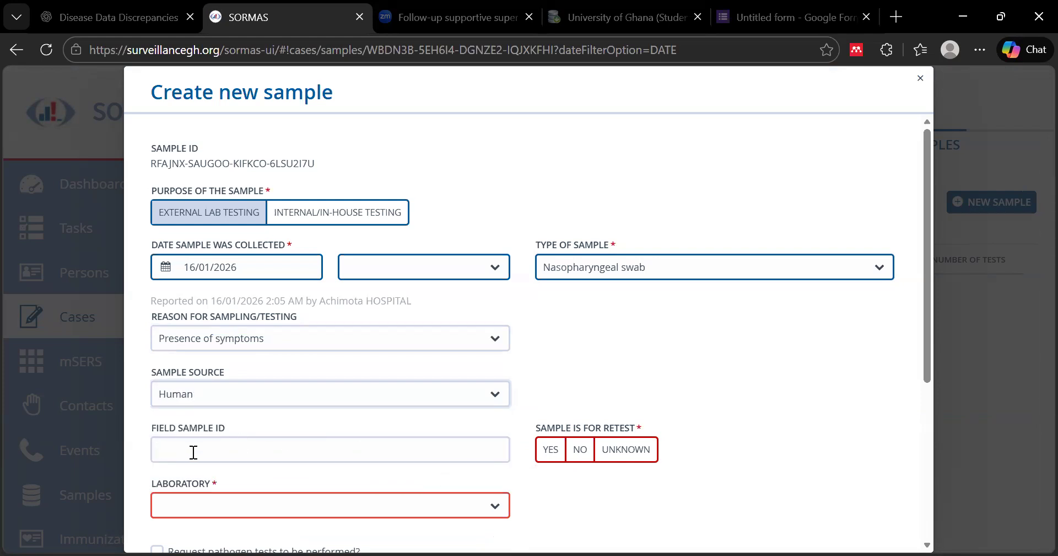
pyautogui.click(195, 452)
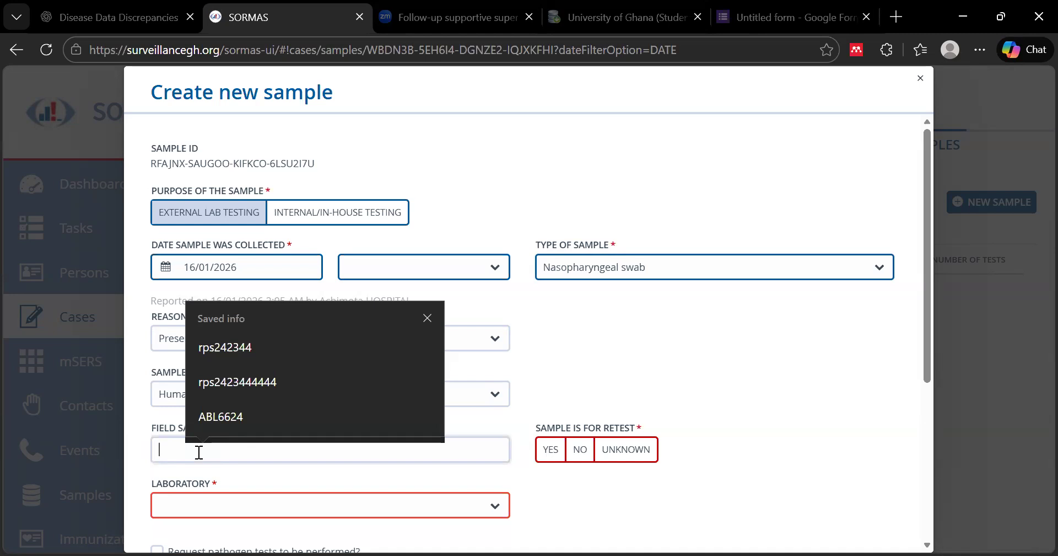
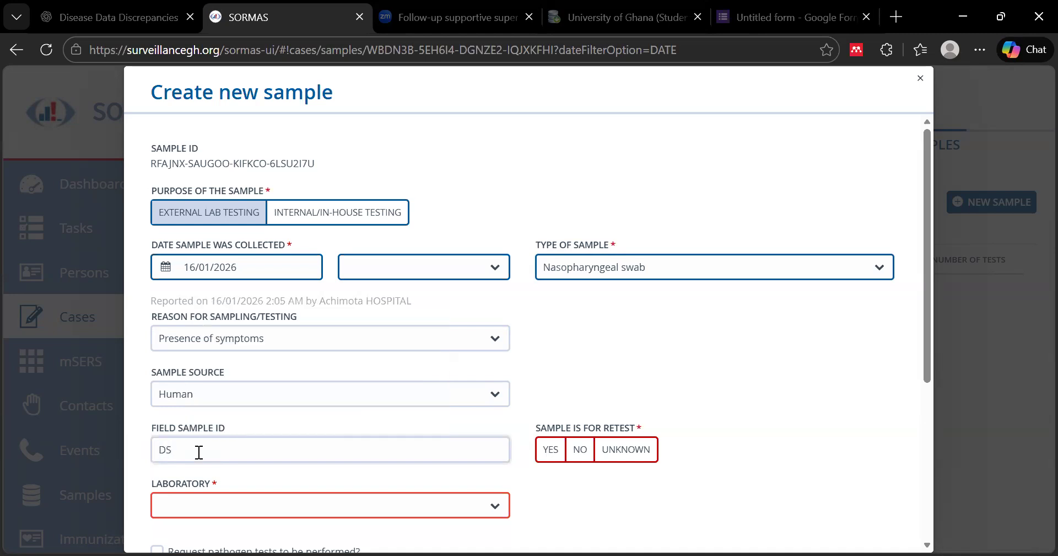
pyautogui.scroll(-3, 363, 435)
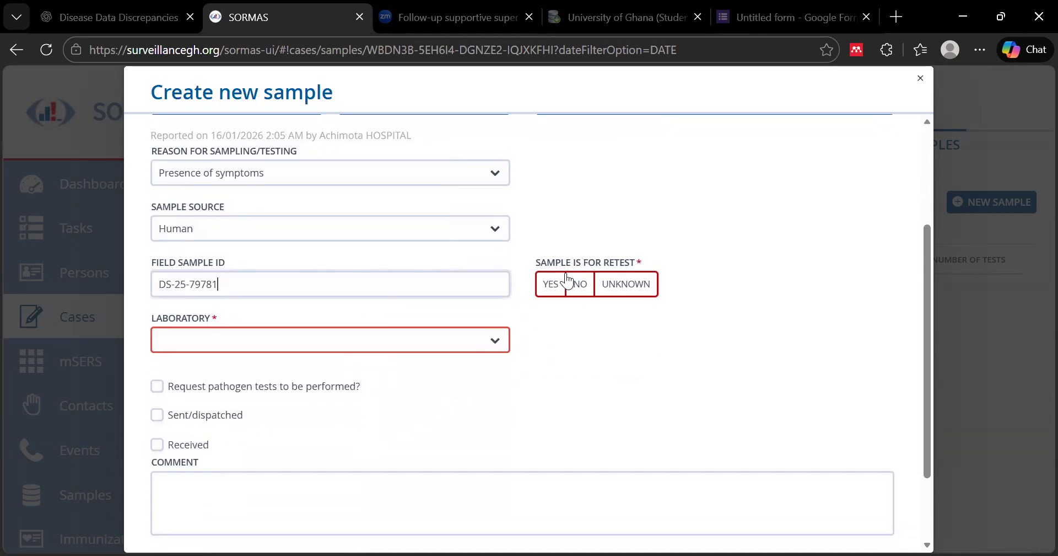
pyautogui.click(582, 285)
pyautogui.click(493, 339)
pyautogui.click(225, 391)
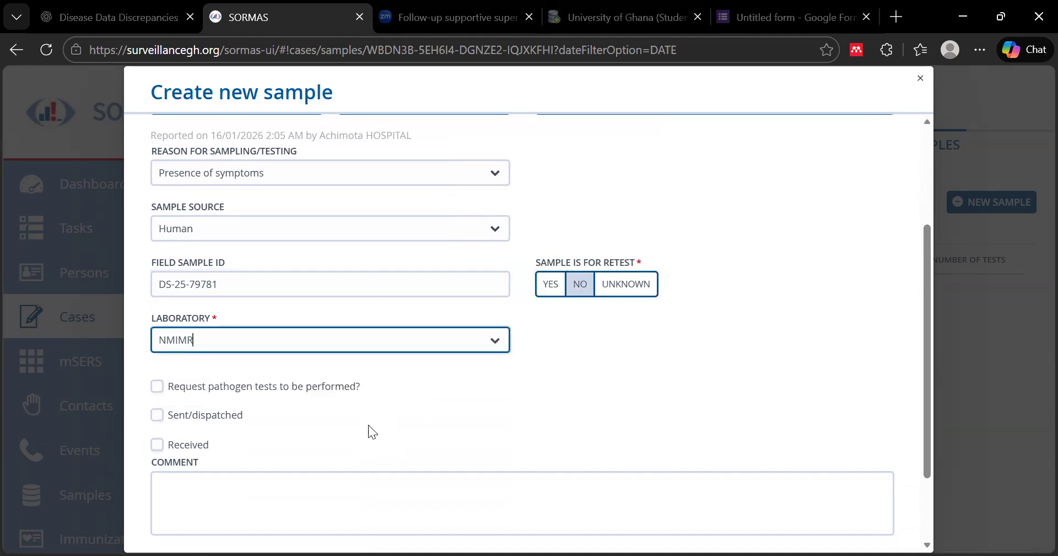
# Request a PCR / RT-PCR test, mark the sample sent on 16/01/2026, and save it
pyautogui.click(220, 387)
pyautogui.click(546, 468)
pyautogui.scroll(-3, 612, 370)
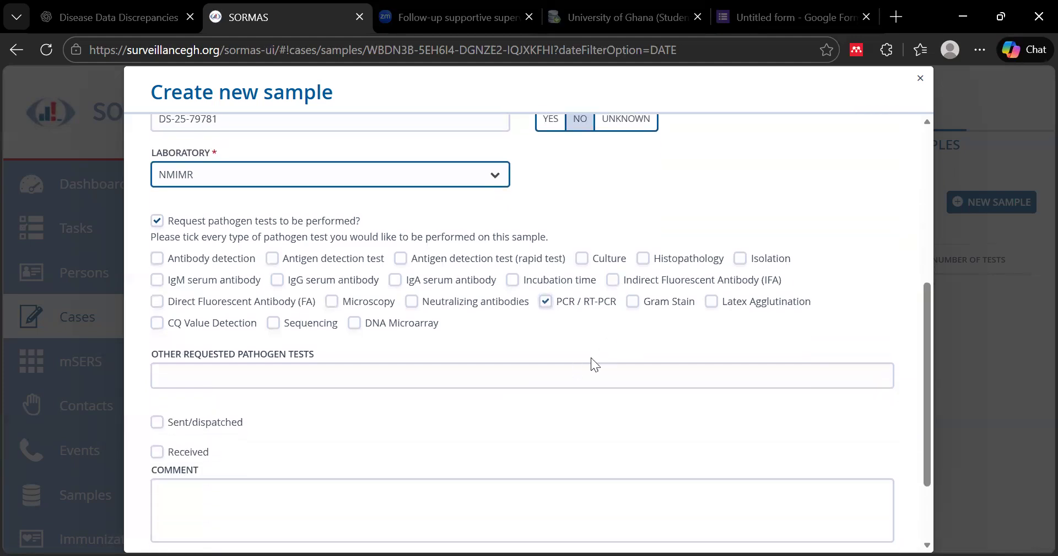
pyautogui.click(159, 424)
pyautogui.scroll(-2, 331, 439)
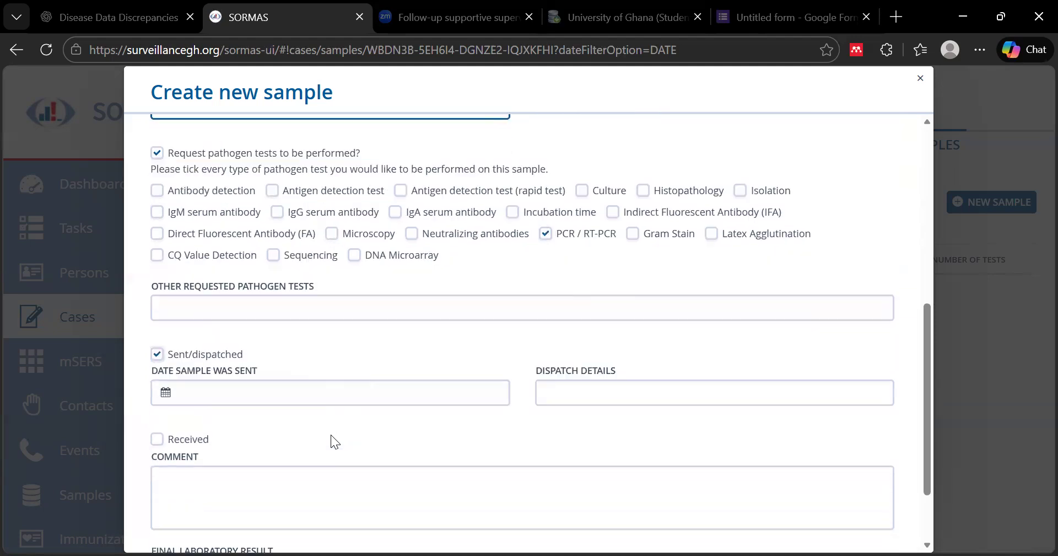
pyautogui.click(166, 378)
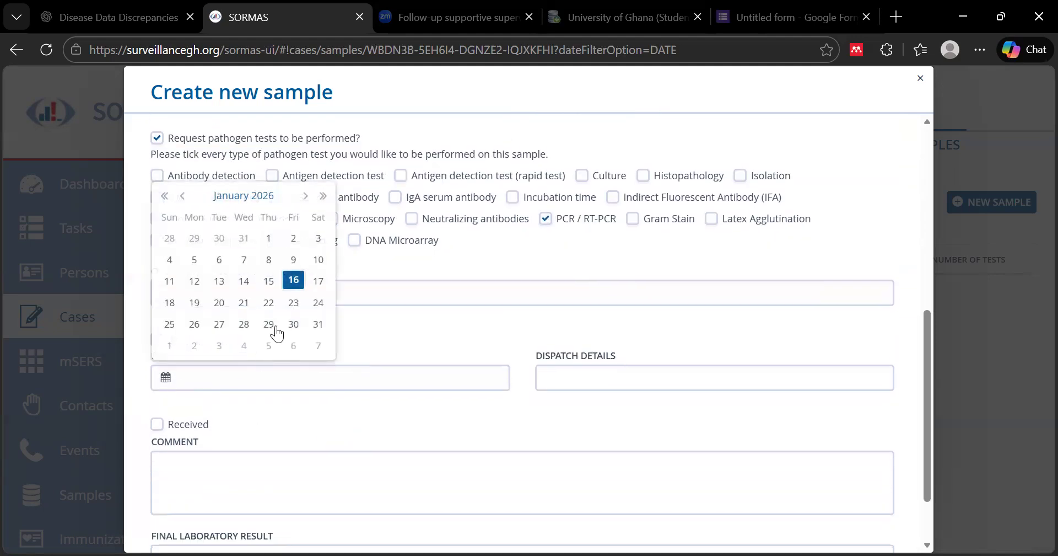
pyautogui.click(296, 284)
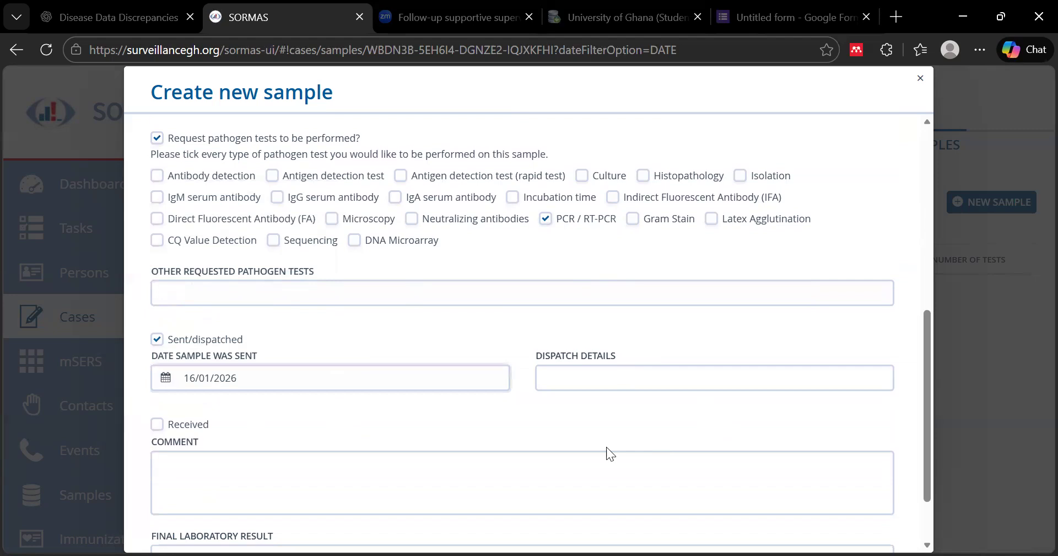
pyautogui.scroll(-2, 471, 449)
pyautogui.click(854, 513)
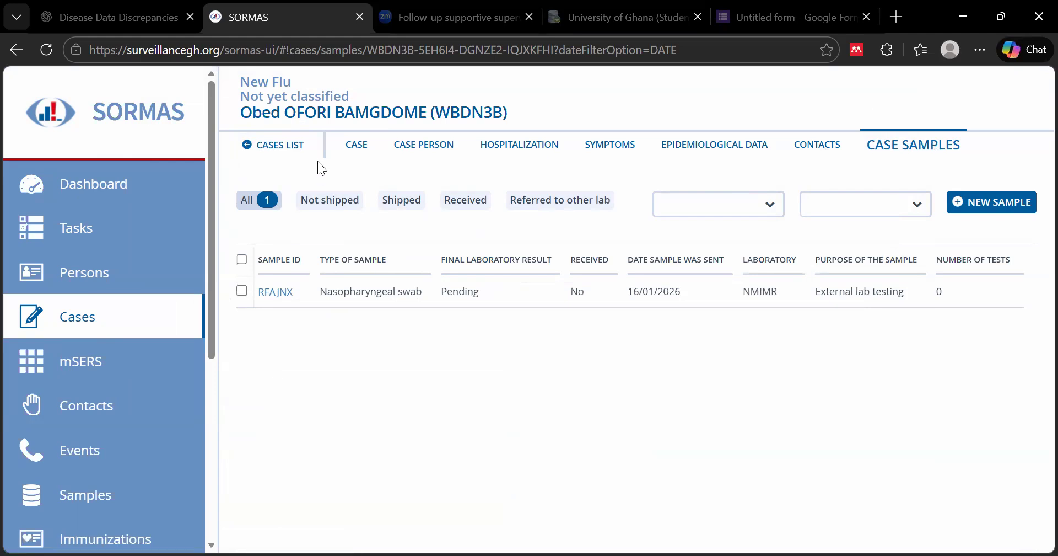
# Return to the Case Directory, hide the extra filters, and scroll the grid to check the new case
pyautogui.click(280, 146)
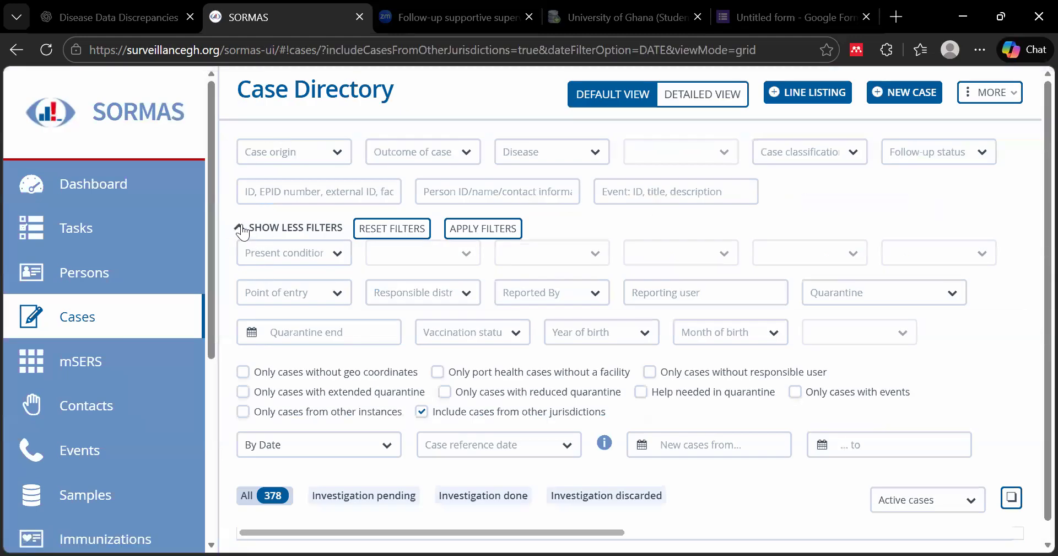
pyautogui.click(243, 229)
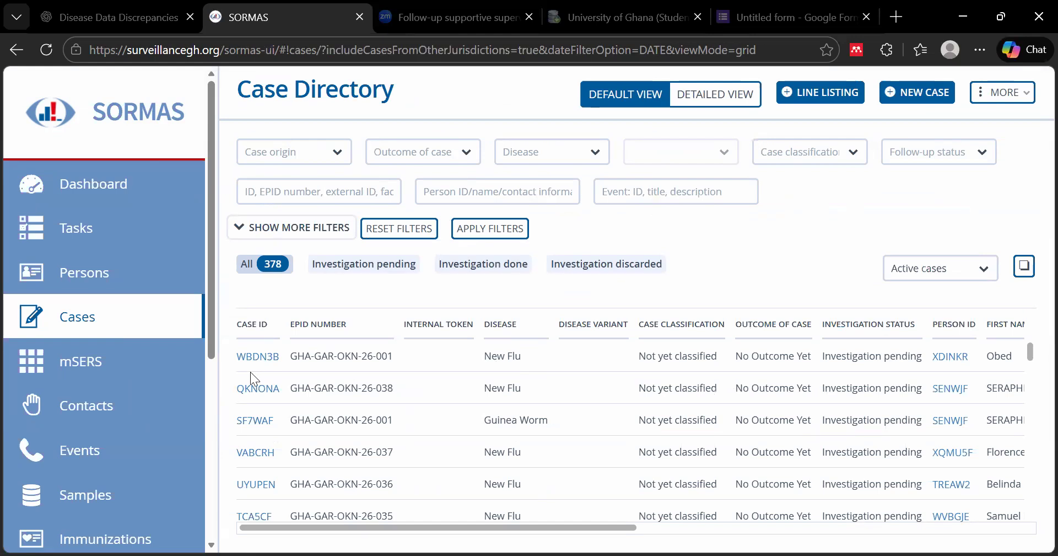
pyautogui.moveTo(567, 528); pyautogui.dragTo(786, 527)
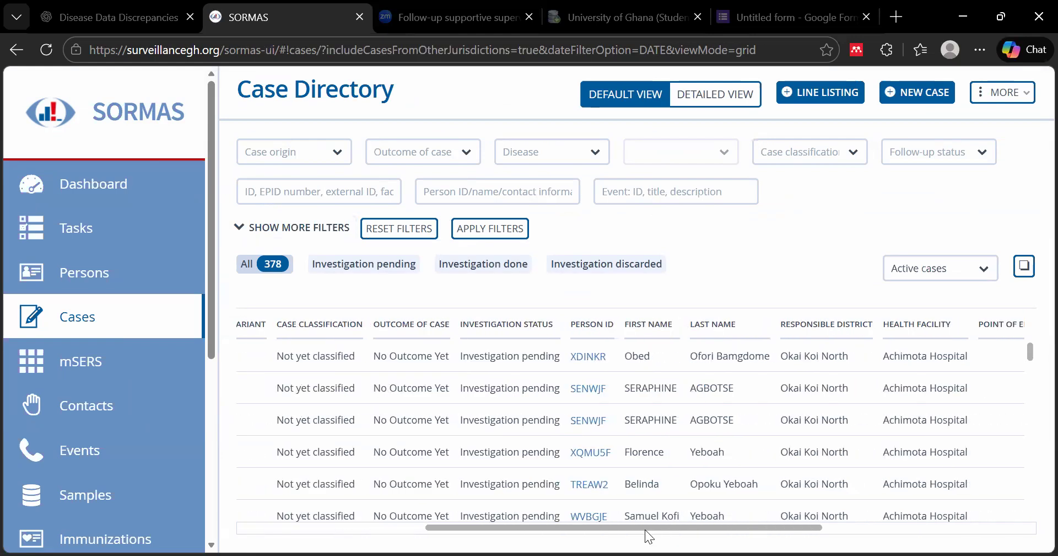
pyautogui.moveTo(656, 528); pyautogui.dragTo(464, 520)
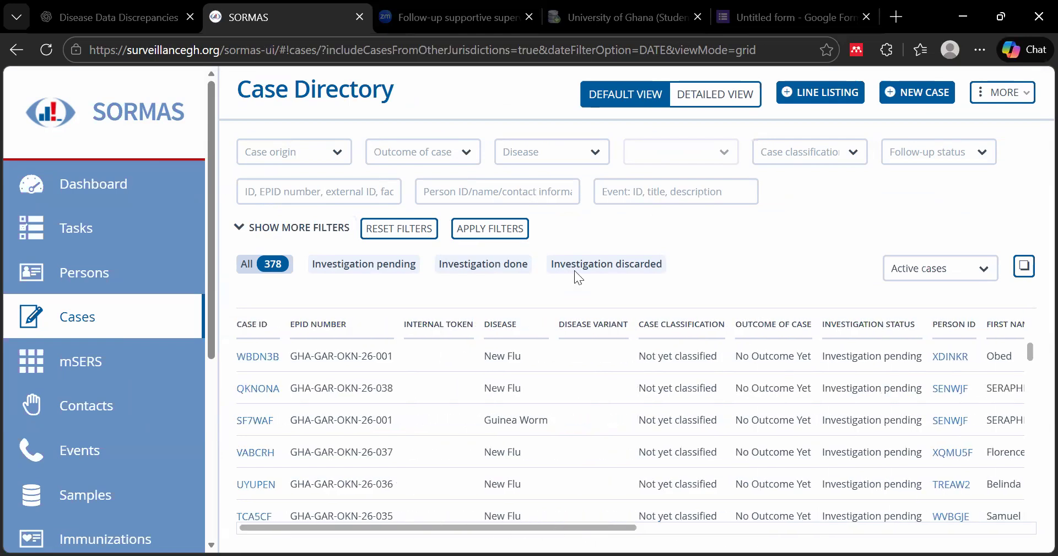